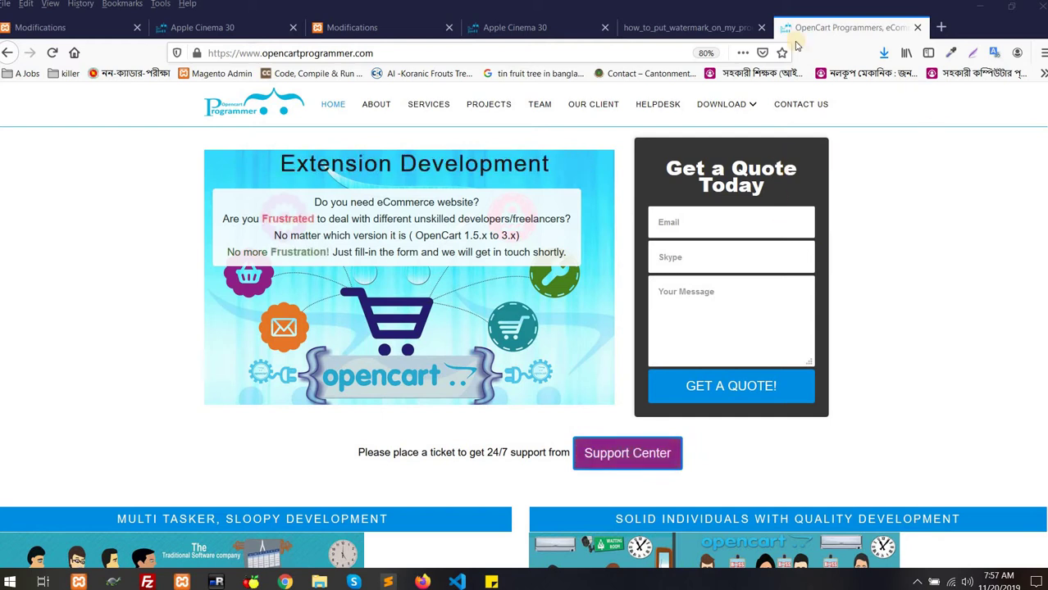
- After checking the reference tabs, clear the modification cache and go to Extensions > Installer
{"action": "left_click", "coordinate": [683, 29]}
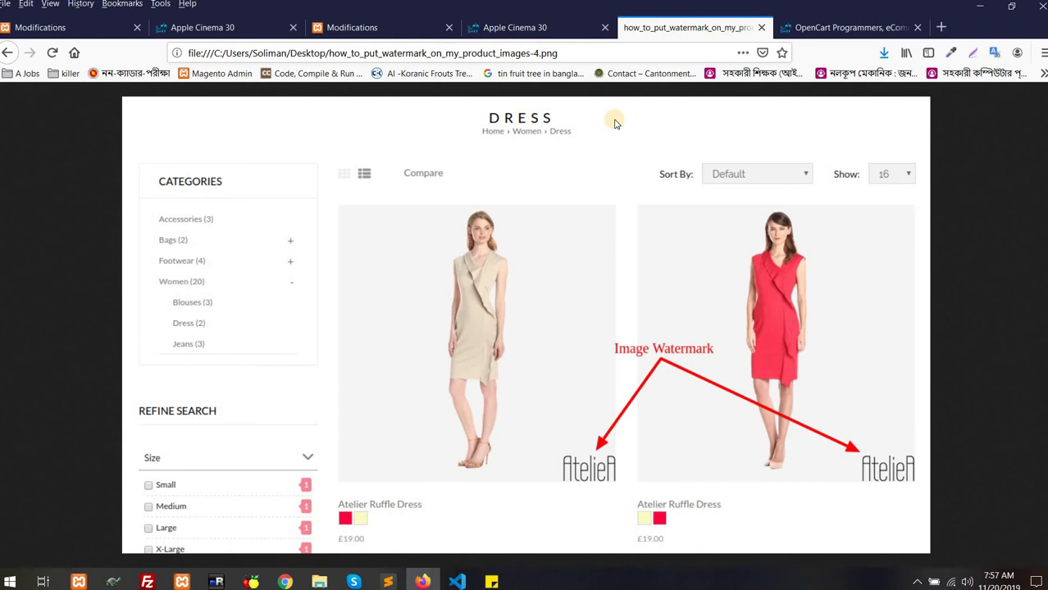
{"action": "left_click", "coordinate": [393, 27]}
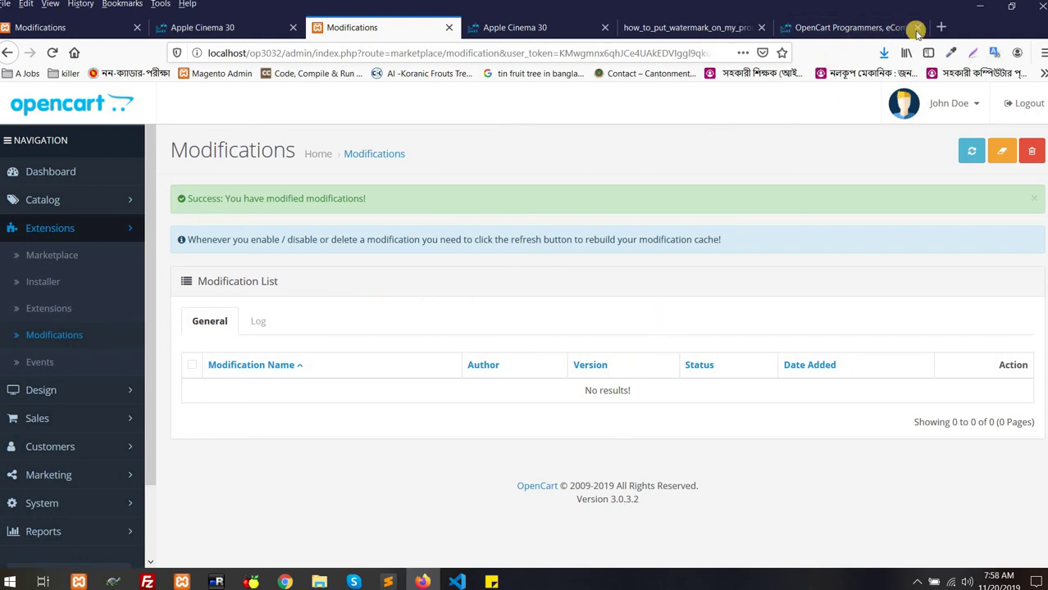
{"action": "left_click", "coordinate": [853, 29]}
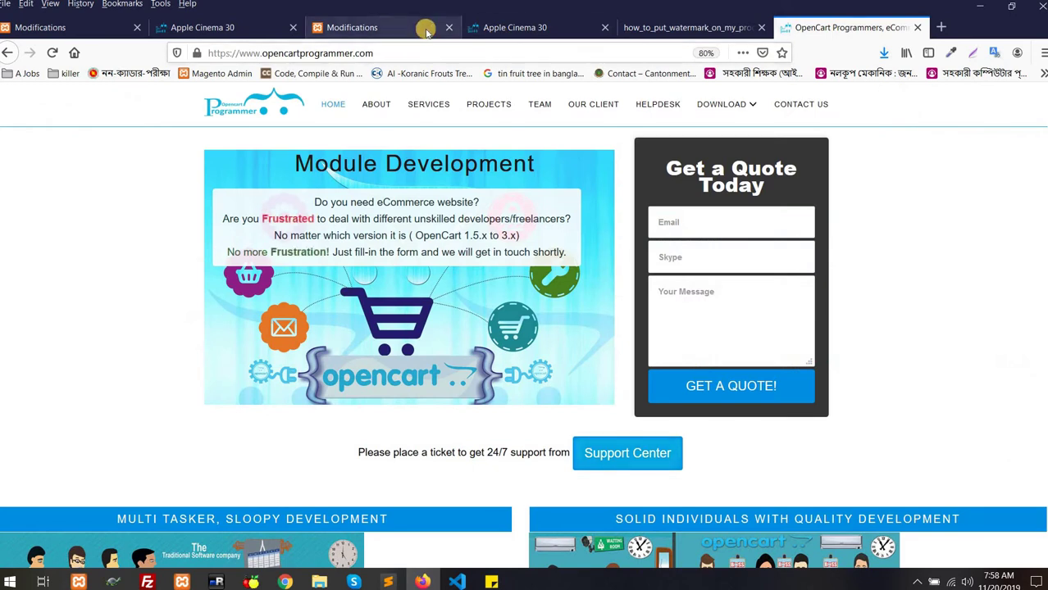
{"action": "left_click", "coordinate": [342, 27]}
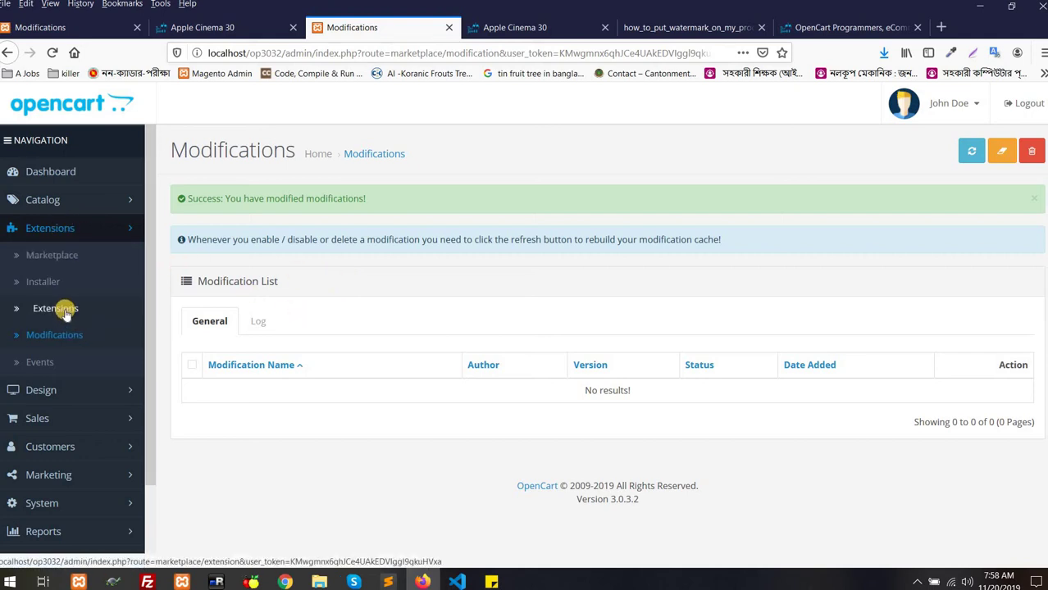
{"action": "left_click", "coordinate": [997, 154]}
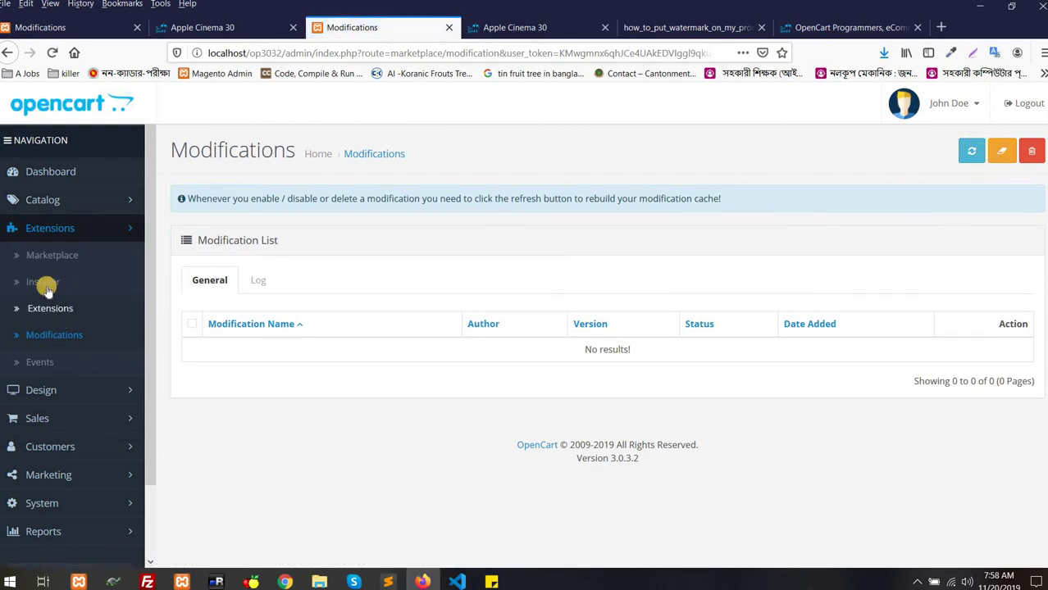
{"action": "left_click", "coordinate": [47, 283]}
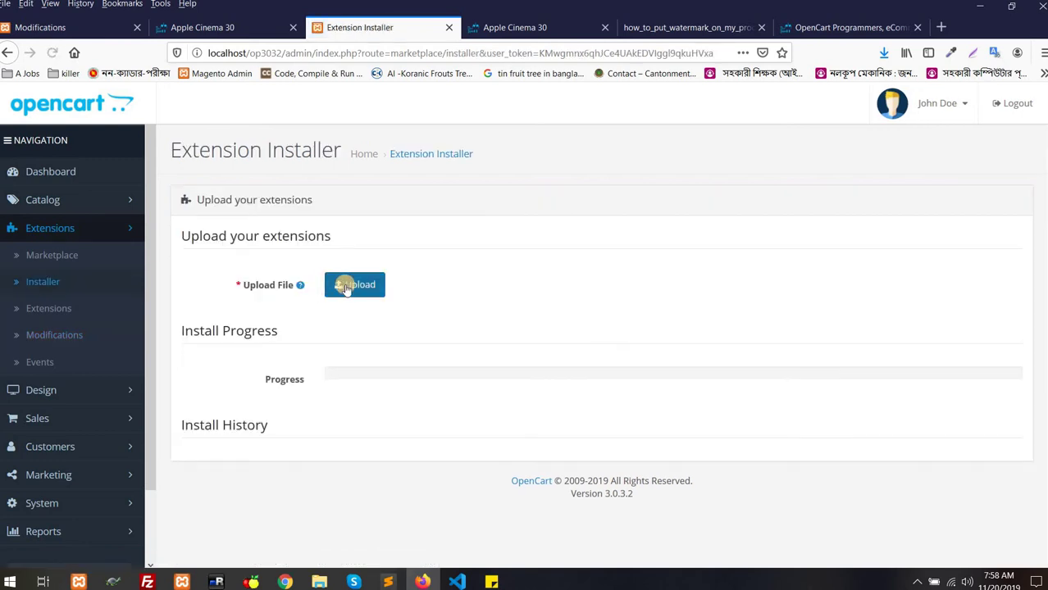
- Upload product_image_watermark_3.0.ocmod.zip and check it in the Modifications list
{"action": "left_click", "coordinate": [350, 287]}
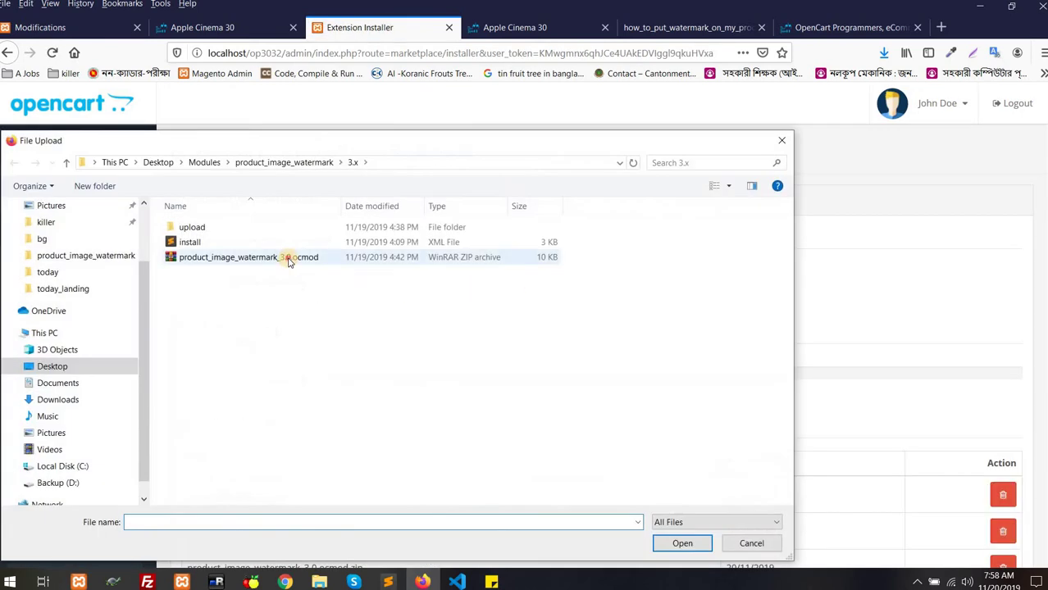
{"action": "left_click", "coordinate": [287, 257]}
{"action": "key", "text": "Return"}
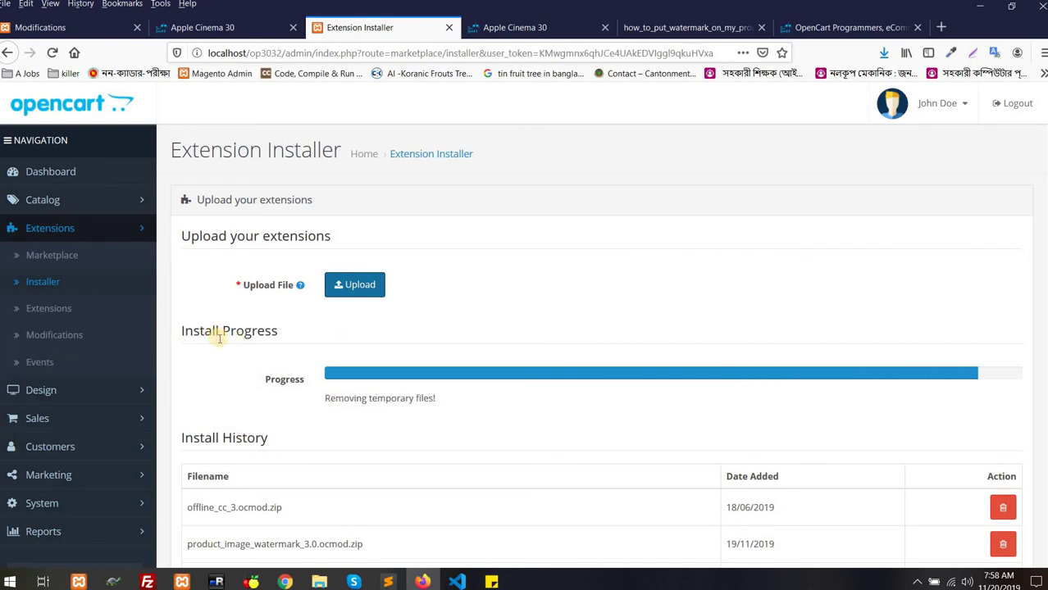
{"action": "left_click", "coordinate": [63, 338]}
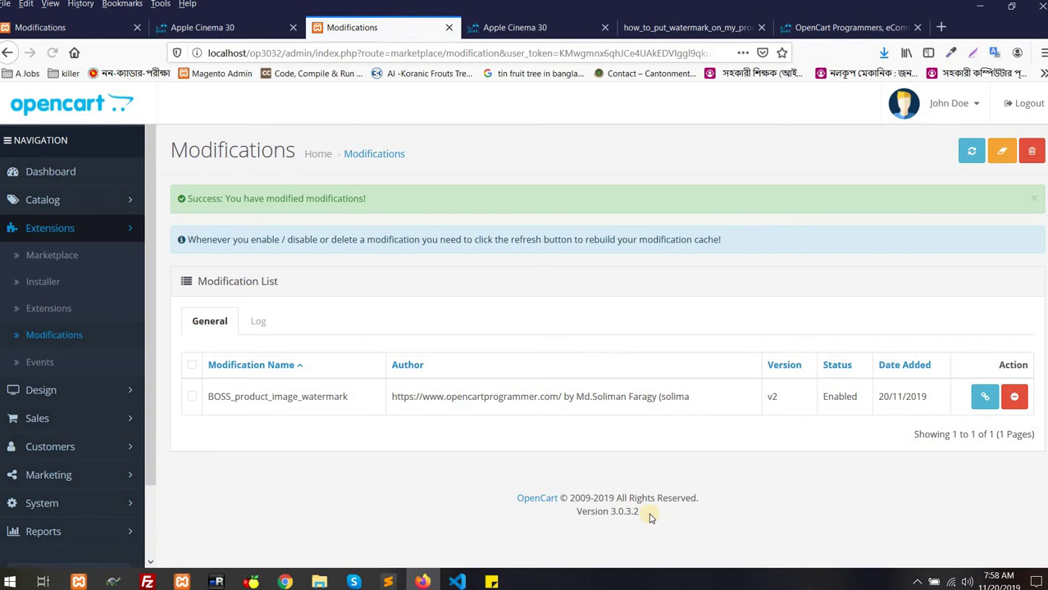
{"action": "triple_click", "coordinate": [594, 515]}
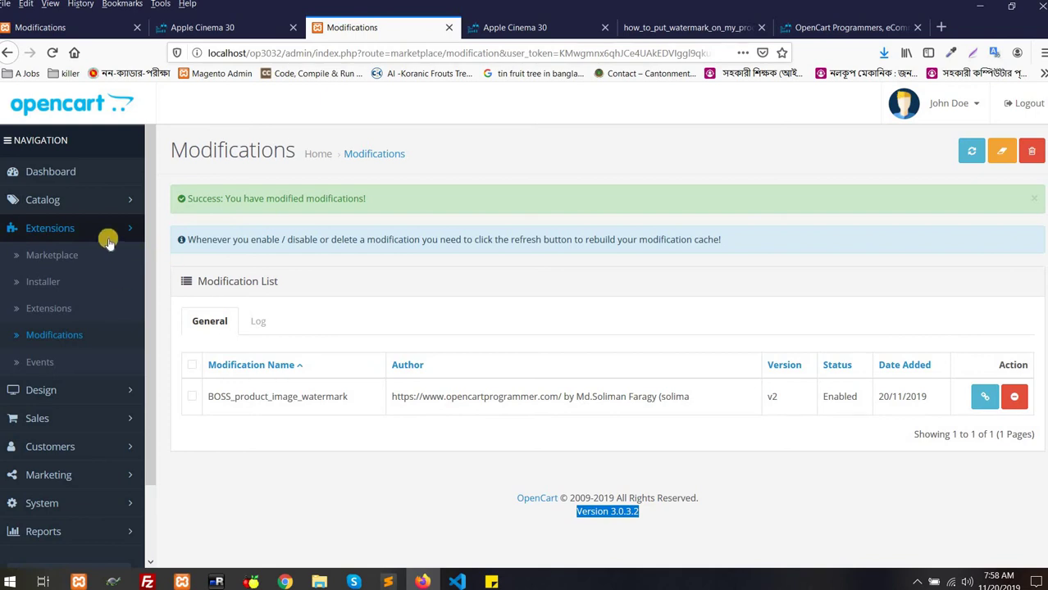
{"action": "left_click", "coordinate": [57, 232]}
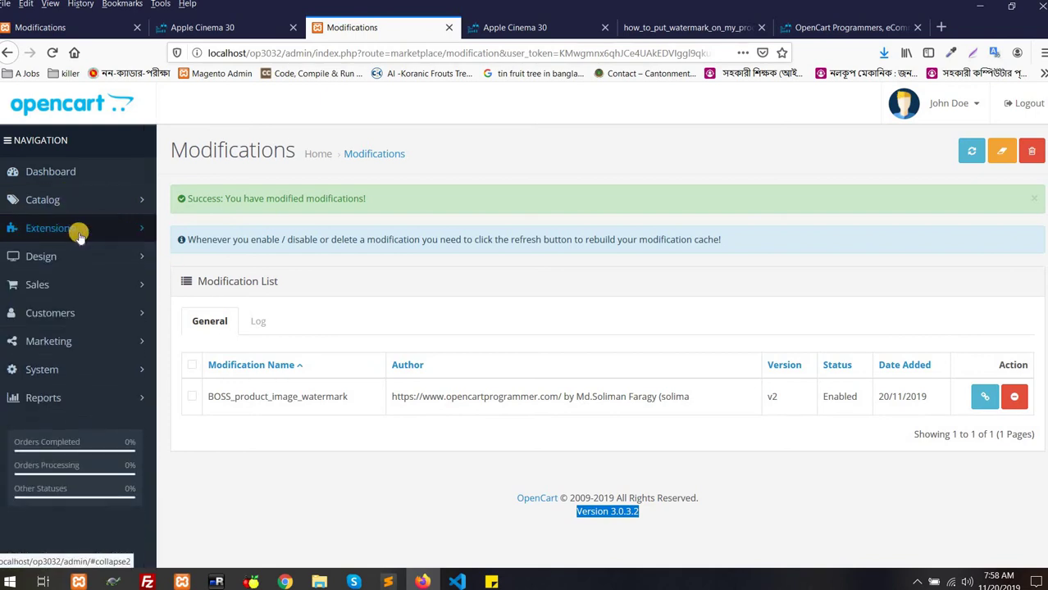
{"action": "left_click", "coordinate": [126, 201]}
{"action": "left_click", "coordinate": [123, 201]}
{"action": "left_click", "coordinate": [152, 230]}
{"action": "key", "text": "ctrl+Tab"}
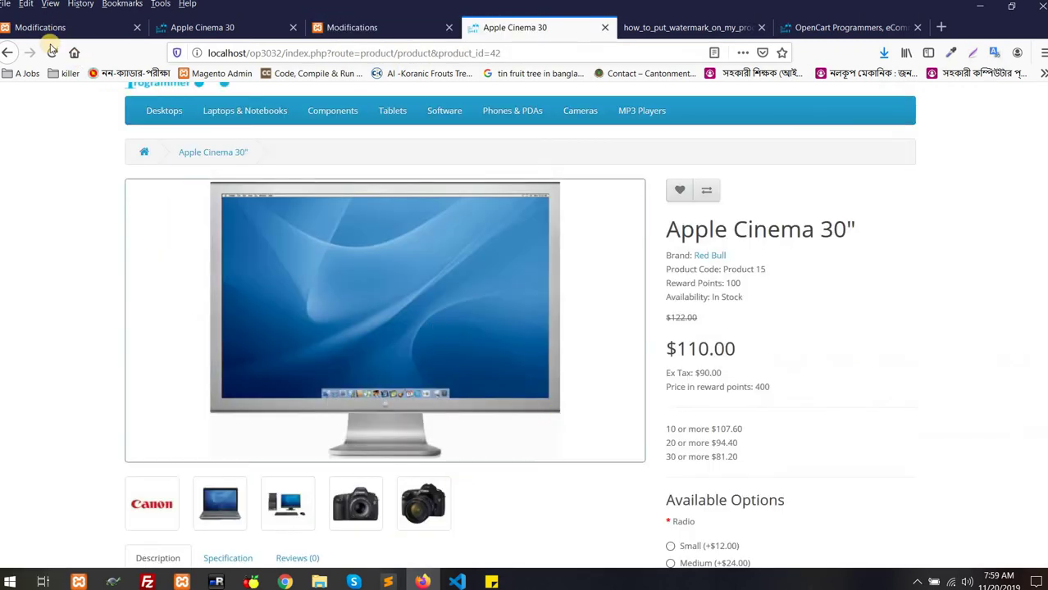
{"action": "left_click", "coordinate": [52, 53]}
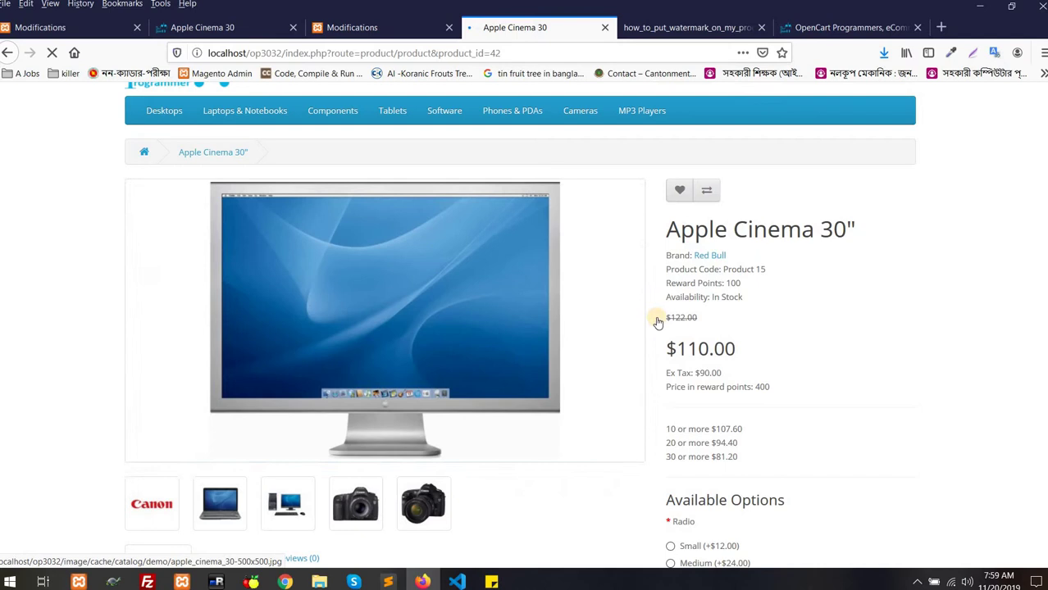
{"action": "left_click", "coordinate": [365, 23]}
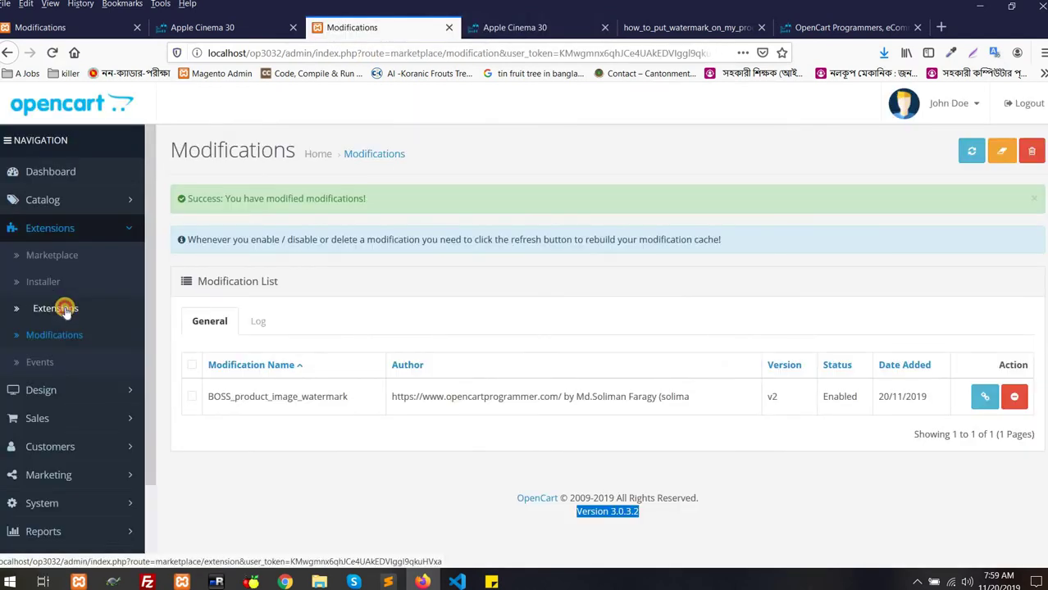
- Install BOSS Image Watermark from the Modules (27) extensions list and open its Edit page
{"action": "left_click", "coordinate": [67, 312]}
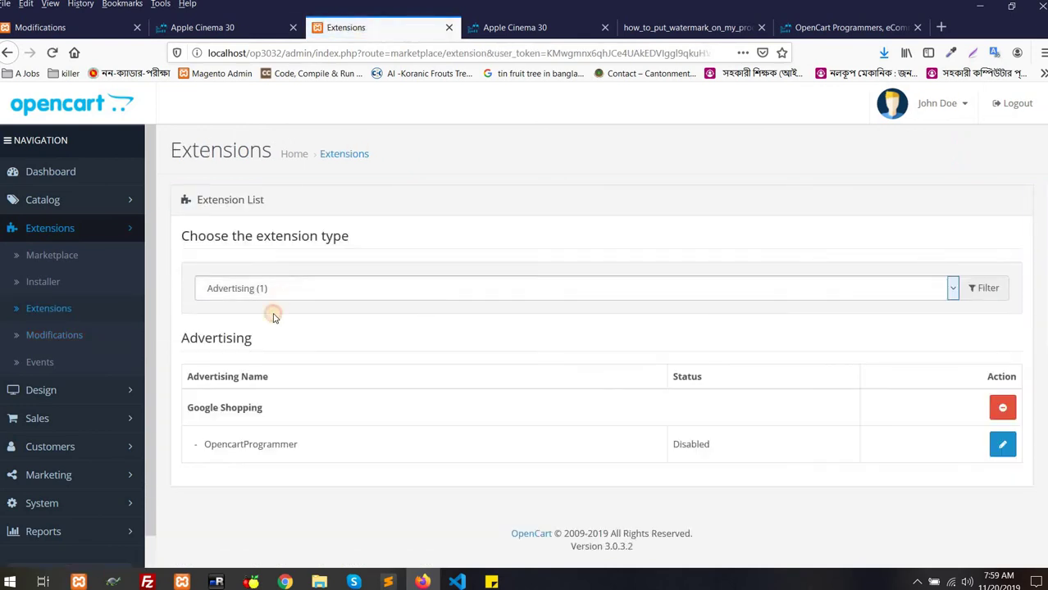
{"action": "left_click", "coordinate": [277, 295]}
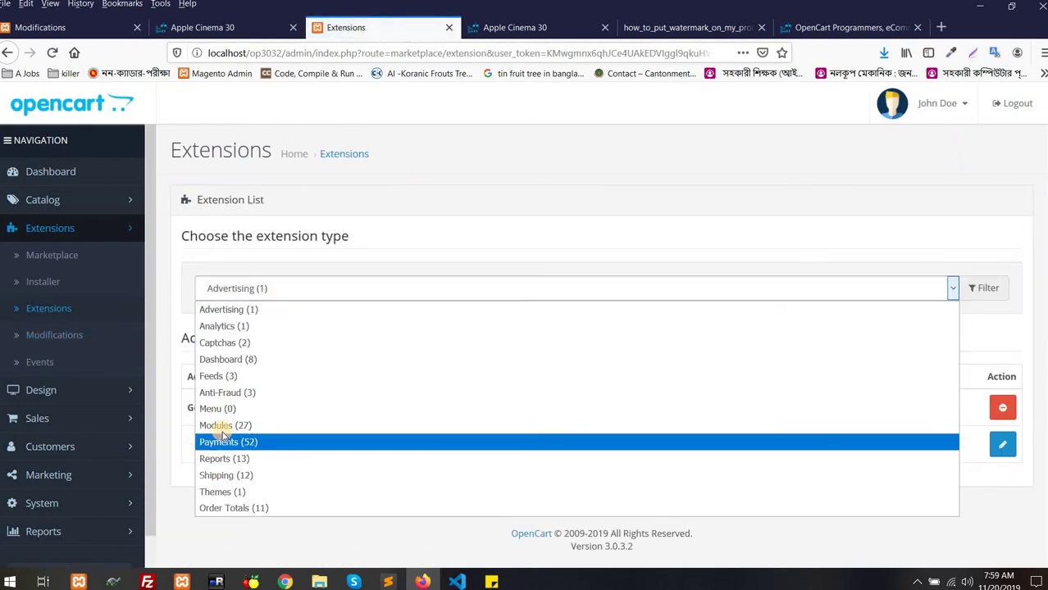
{"action": "left_click", "coordinate": [894, 425]}
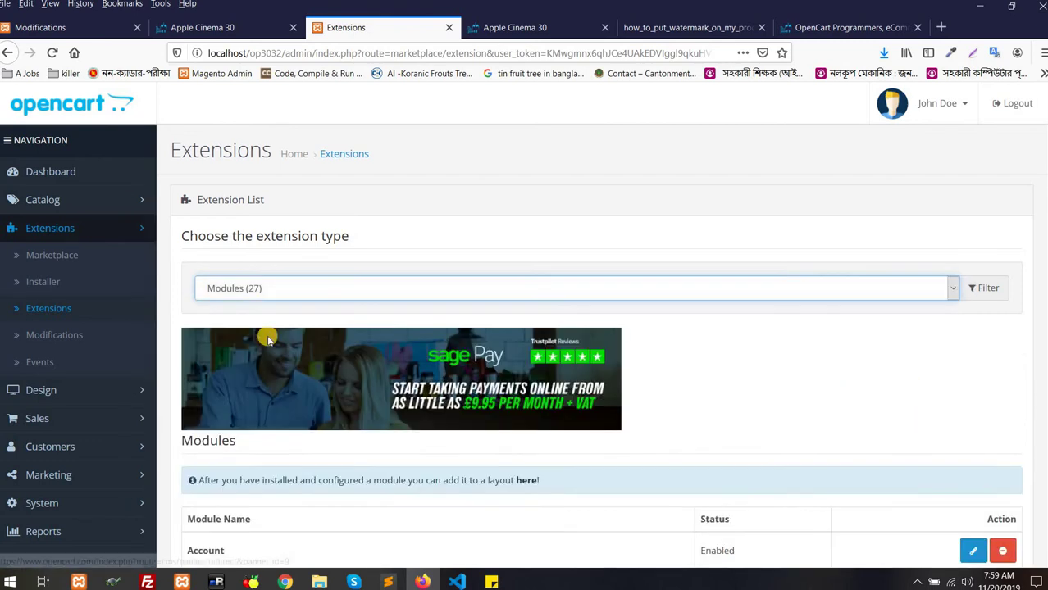
{"action": "scroll", "coordinate": [264, 335], "scroll_direction": "down", "scroll_amount": 5}
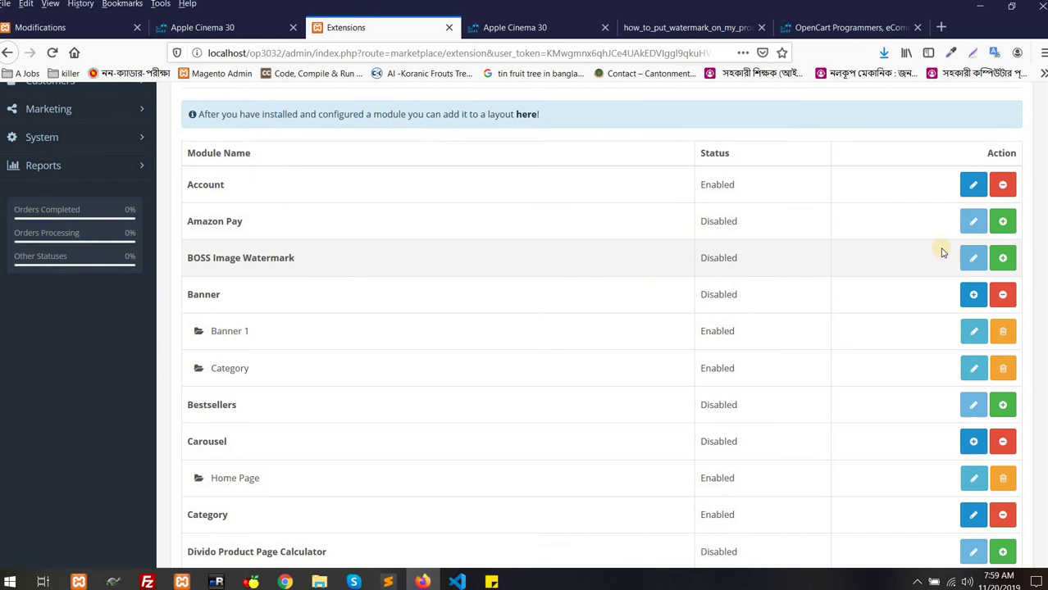
{"action": "left_click", "coordinate": [1004, 257]}
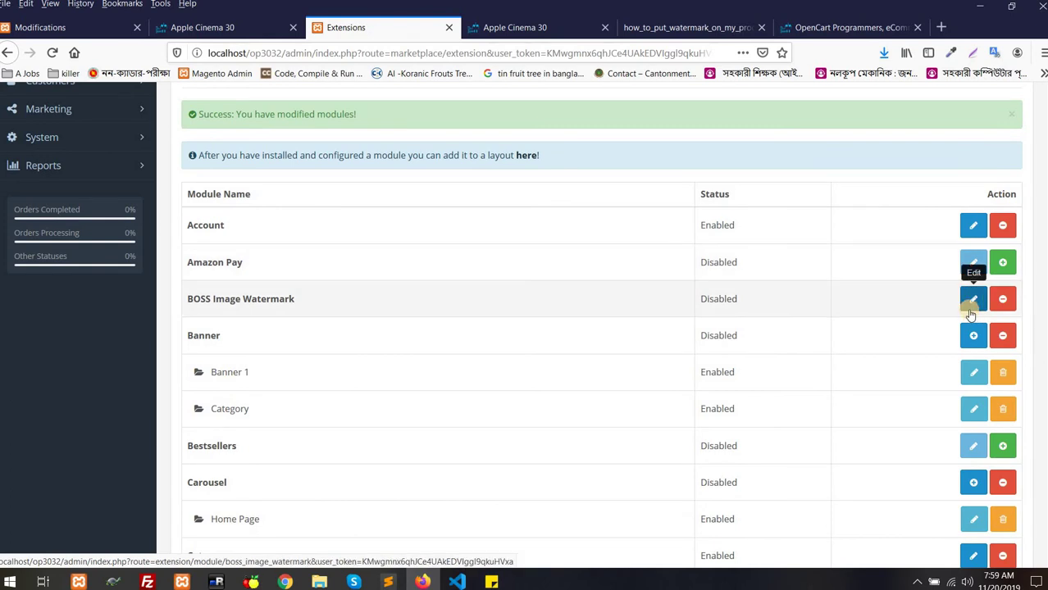
{"action": "left_click", "coordinate": [972, 301]}
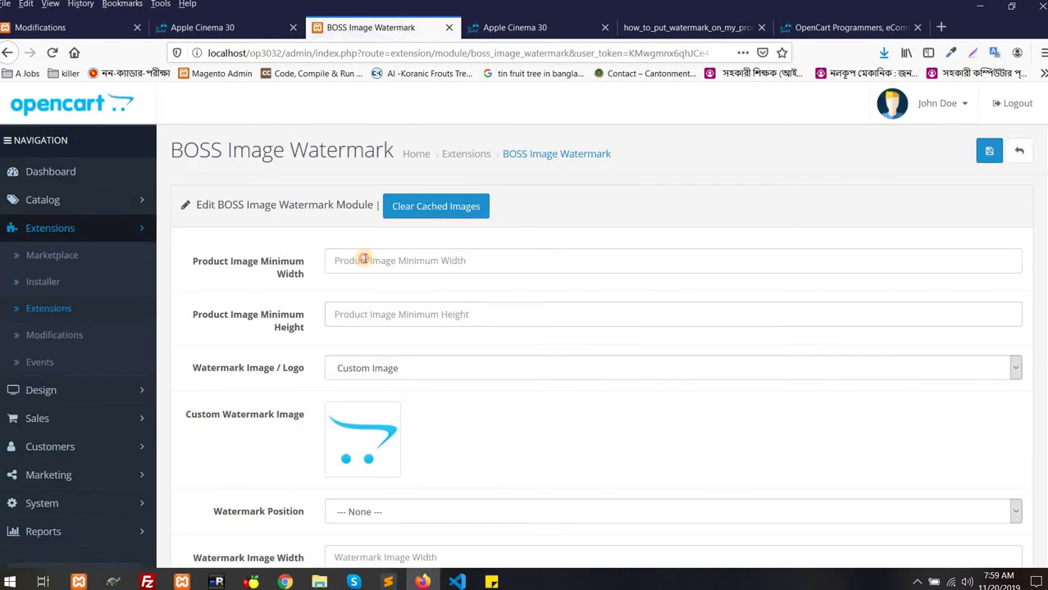
- Enter 100 for both Product Image Minimum Width and Minimum Height
{"action": "left_click", "coordinate": [360, 261]}
{"action": "left_click", "coordinate": [329, 284]}
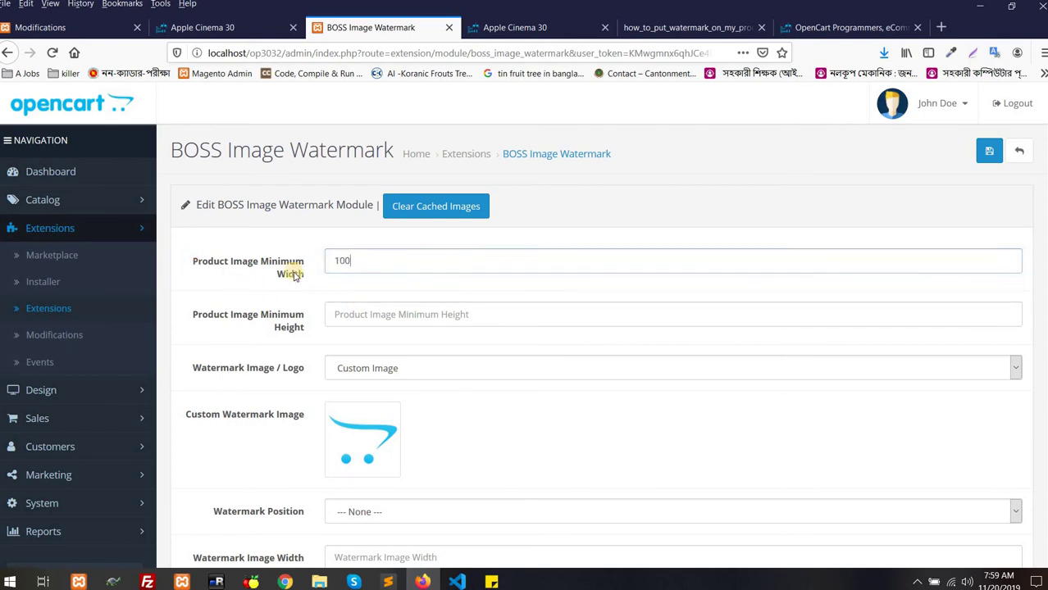
{"action": "left_click", "coordinate": [365, 314]}
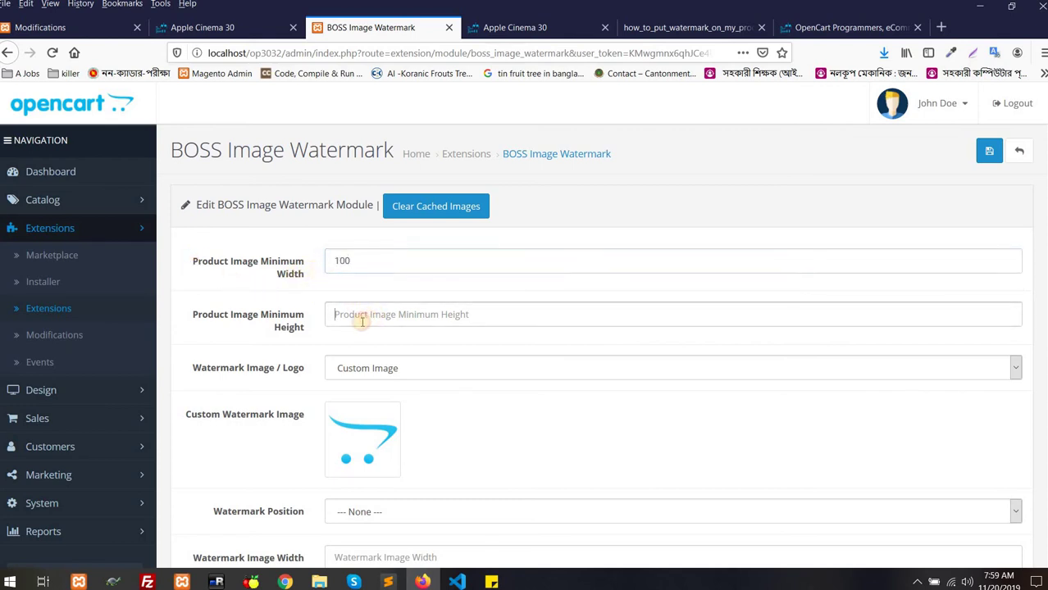
{"action": "key", "text": "Return"}
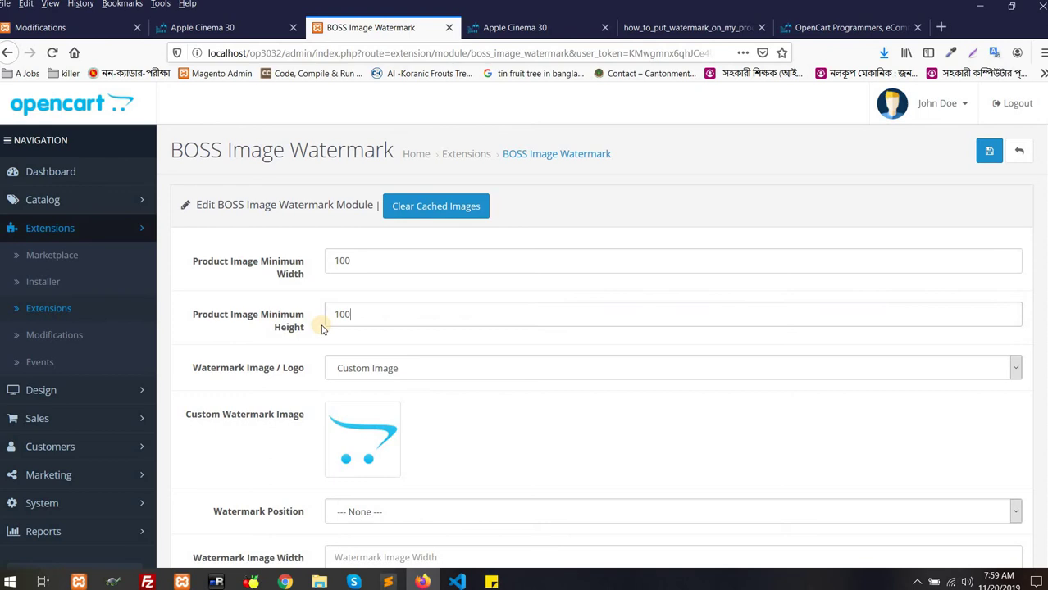
- Compare the example watermarked dress images and the Apple Cinema 30 page, then return to settings
{"action": "left_click", "coordinate": [706, 18]}
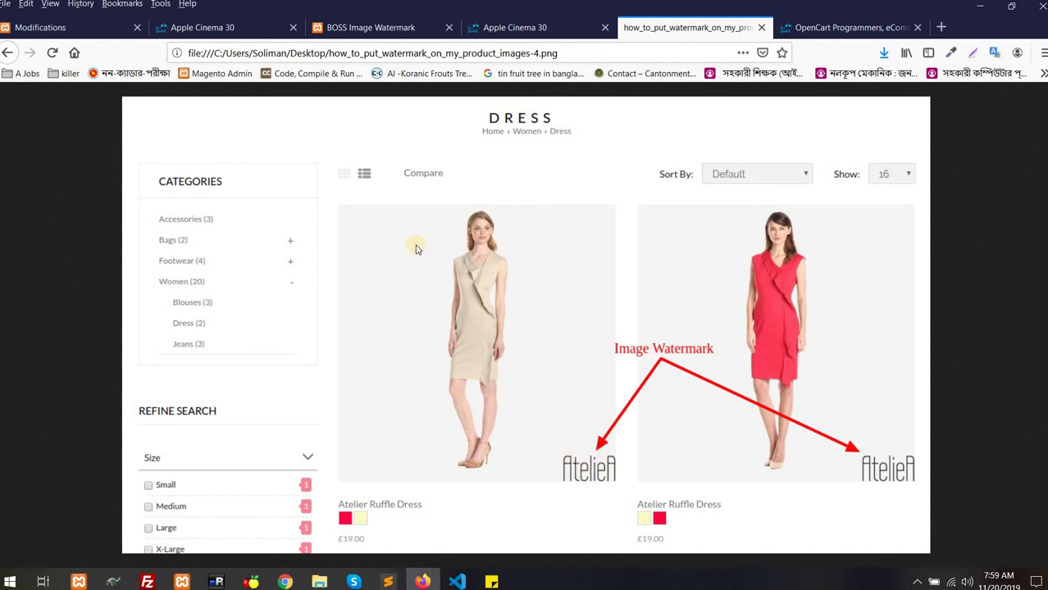
{"action": "left_click", "coordinate": [542, 25]}
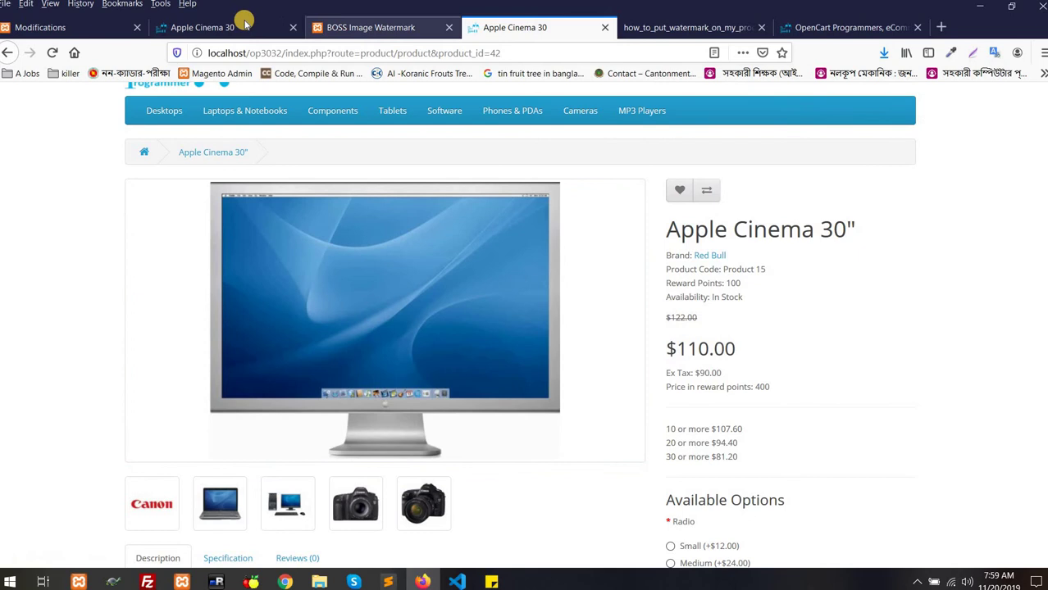
{"action": "left_click", "coordinate": [352, 23]}
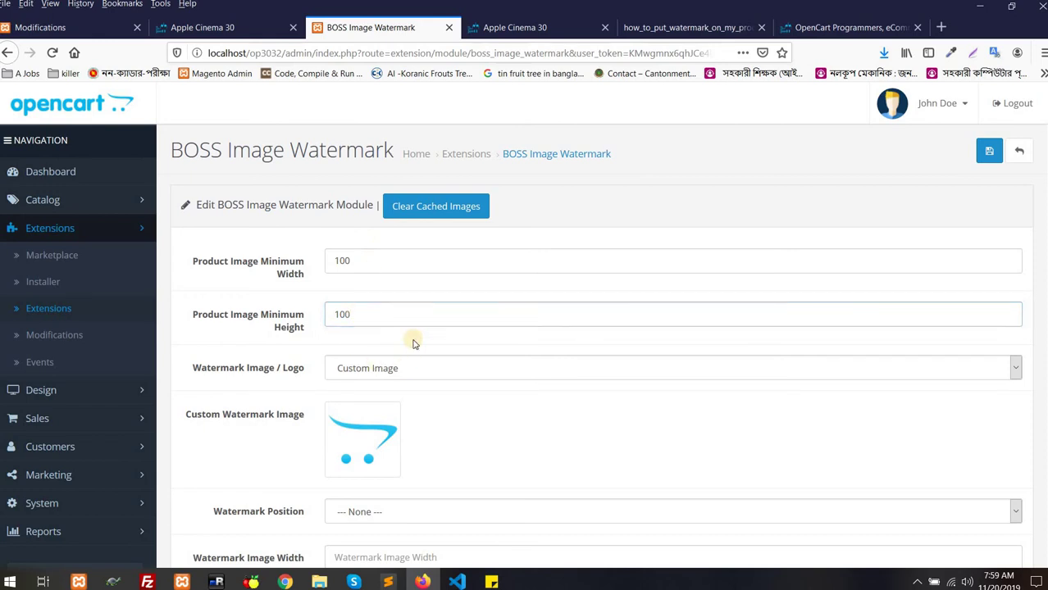
- Open the watermark image library and close it without choosing an image
{"action": "left_click", "coordinate": [439, 324]}
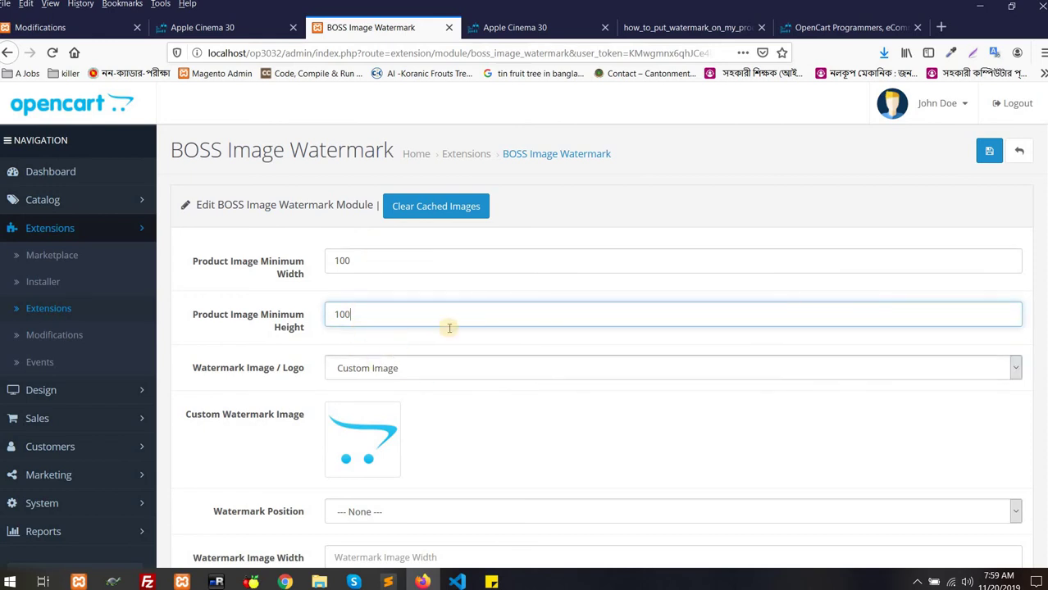
{"action": "left_click", "coordinate": [423, 438]}
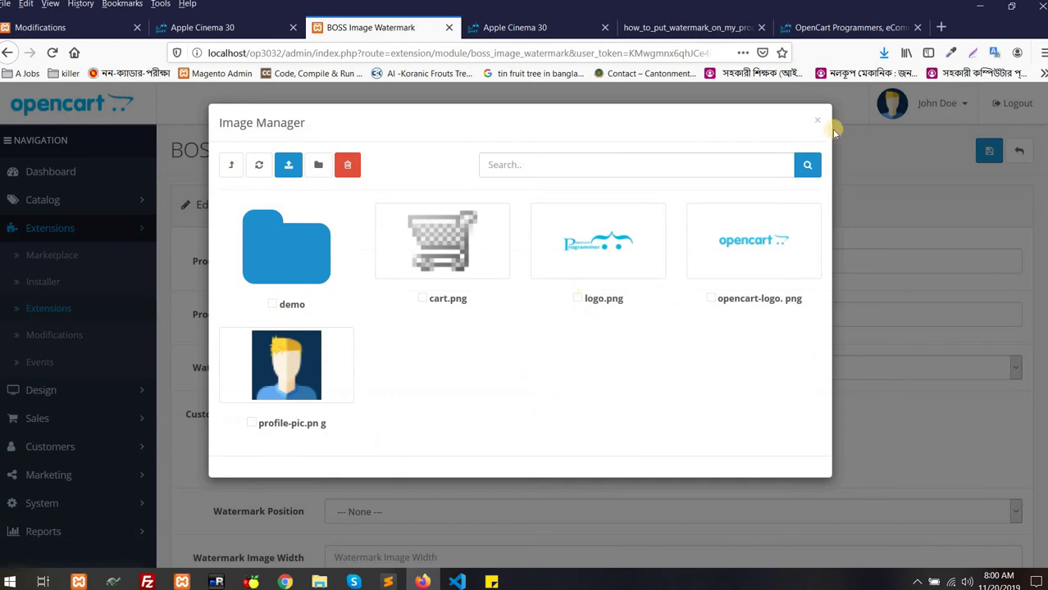
{"action": "left_click", "coordinate": [821, 124]}
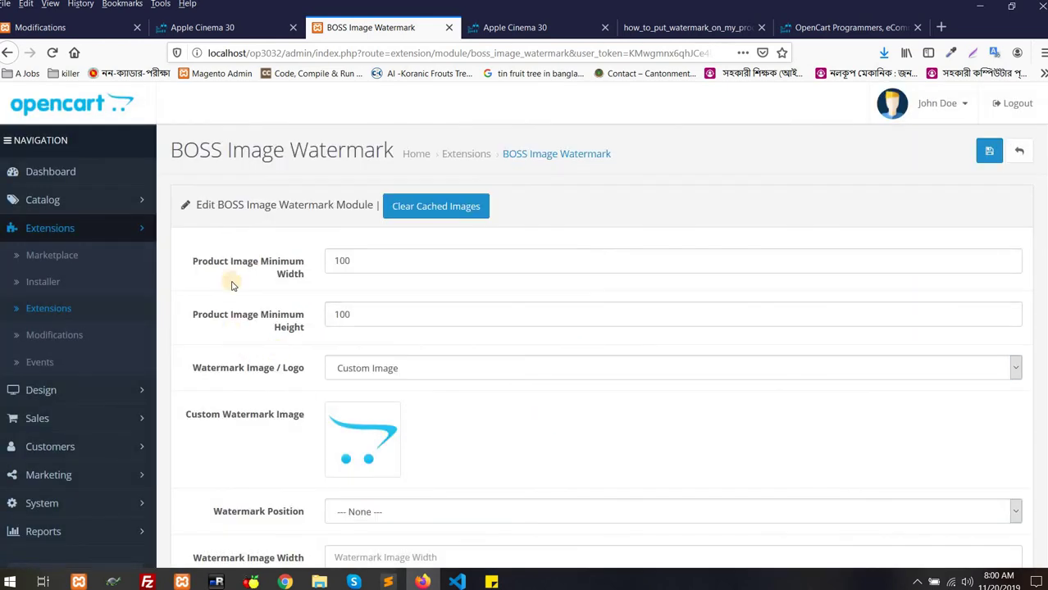
- Set Watermark Image / Logo to 'Take Manufacturer Logo Automatically' and check Apple Cinema 30's brand, Red Bull
{"action": "scroll", "coordinate": [300, 226], "scroll_direction": "down", "scroll_amount": 3}
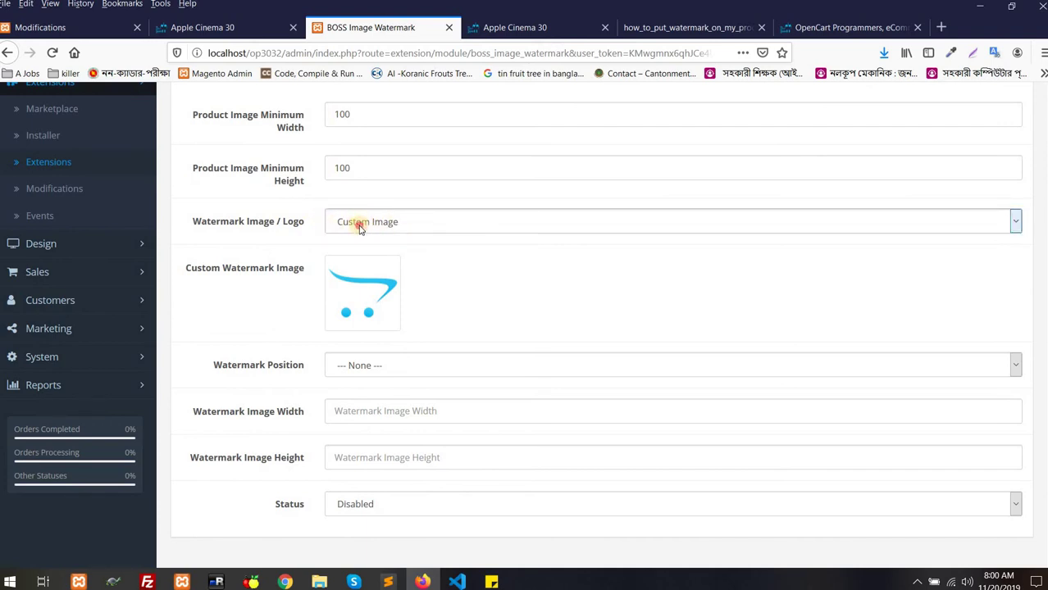
{"action": "left_click", "coordinate": [359, 225]}
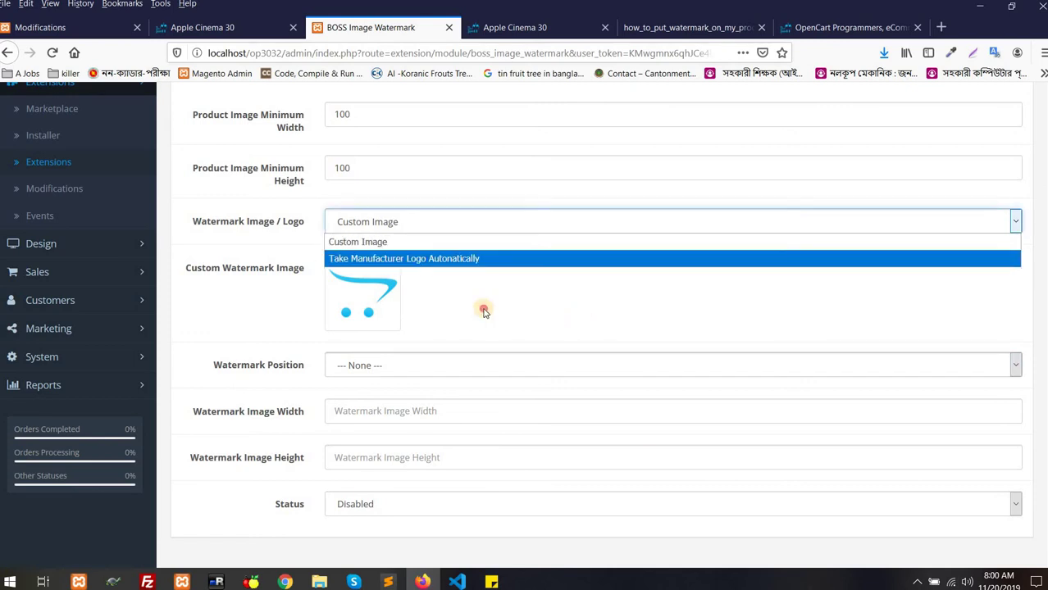
{"action": "left_click", "coordinate": [407, 221]}
{"action": "left_click", "coordinate": [385, 221]}
{"action": "left_click", "coordinate": [379, 257]}
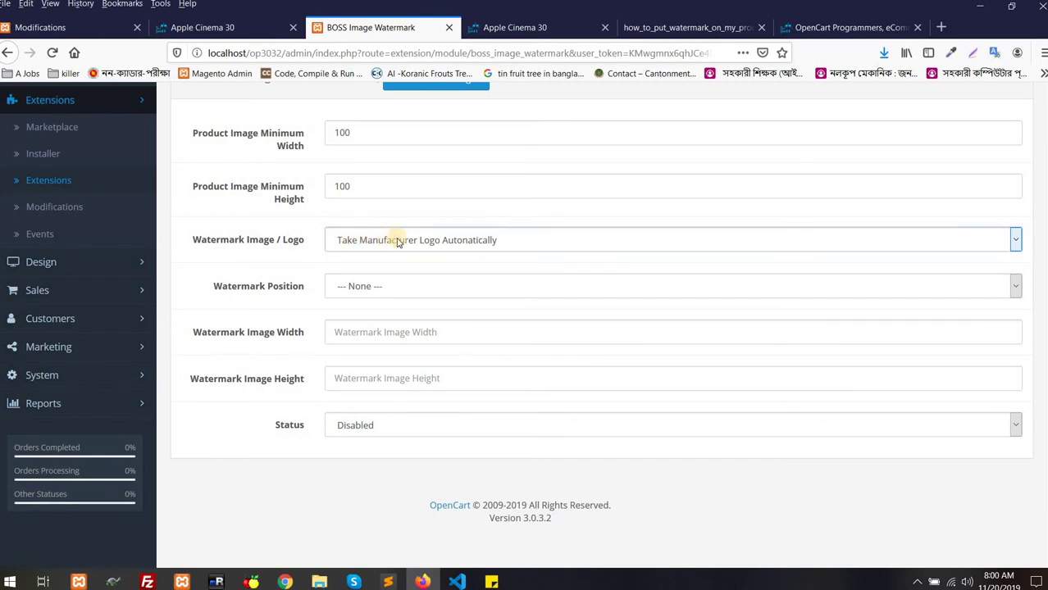
{"action": "left_click", "coordinate": [397, 242]}
{"action": "left_click", "coordinate": [379, 249]}
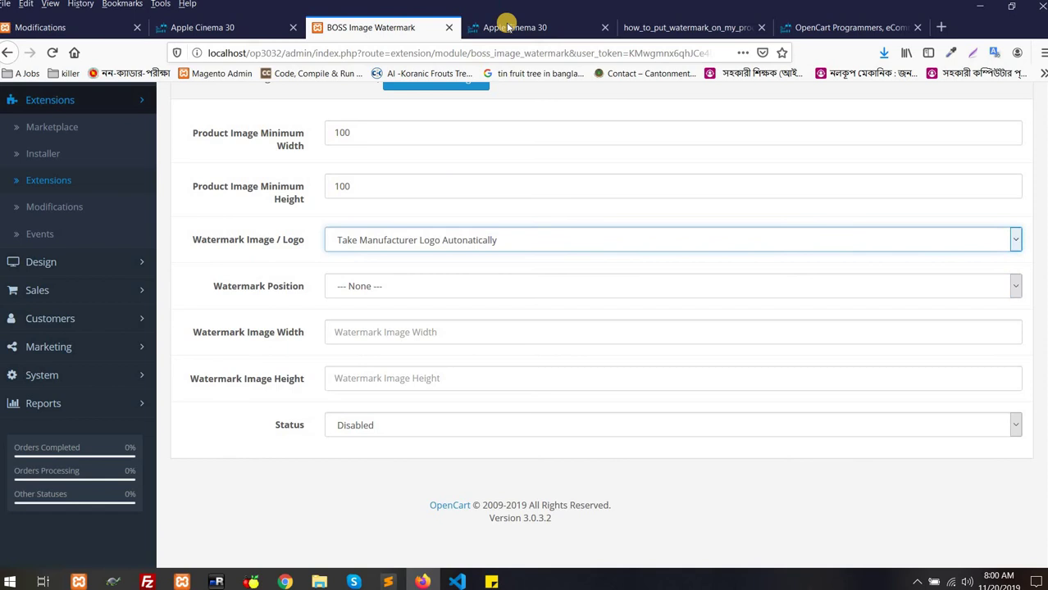
{"action": "key", "text": "ctrl+Tab"}
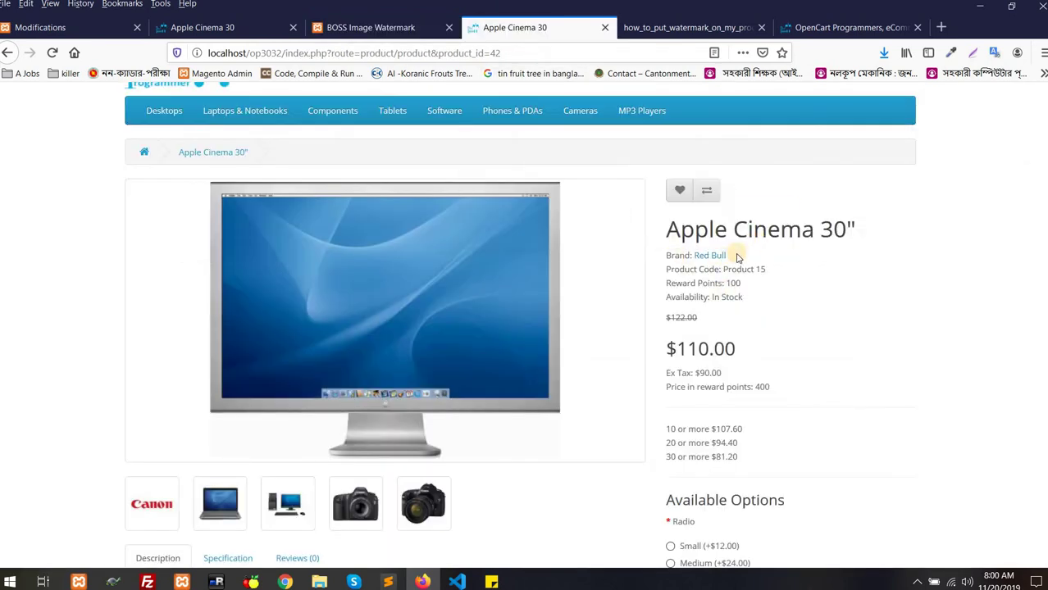
{"action": "left_click", "coordinate": [357, 27]}
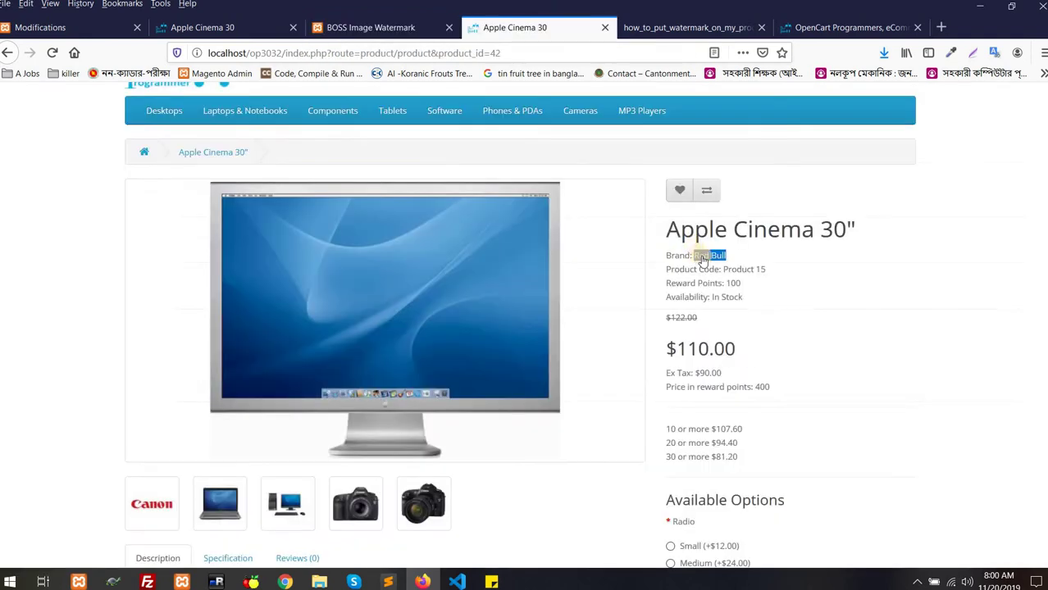
- Switch Watermark Image / Logo back to Custom Image and pick logo.png from the image library
{"action": "left_click", "coordinate": [348, 25]}
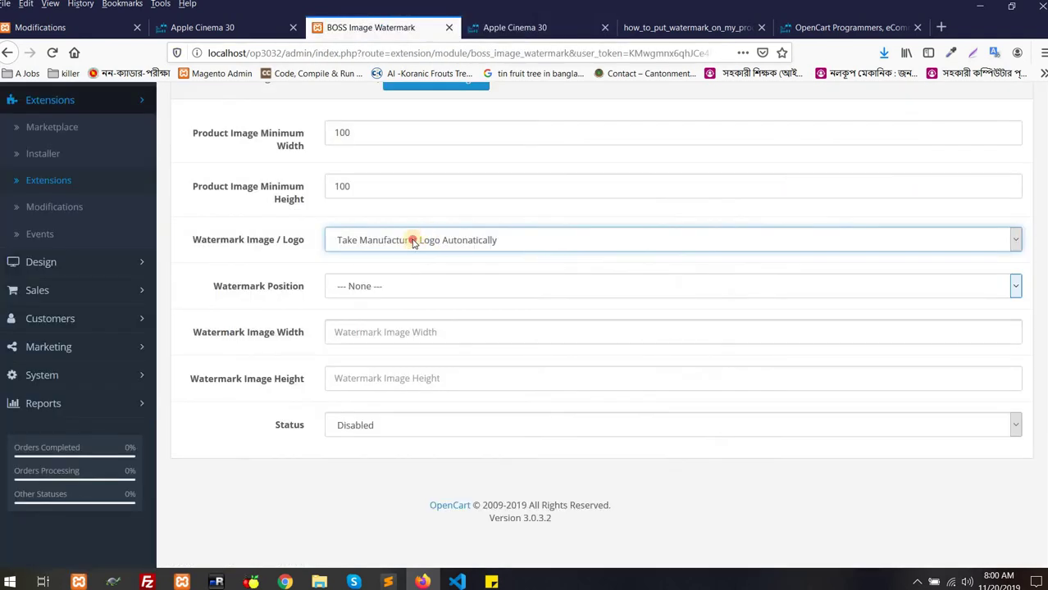
{"action": "left_click", "coordinate": [394, 241]}
{"action": "left_click", "coordinate": [342, 261]}
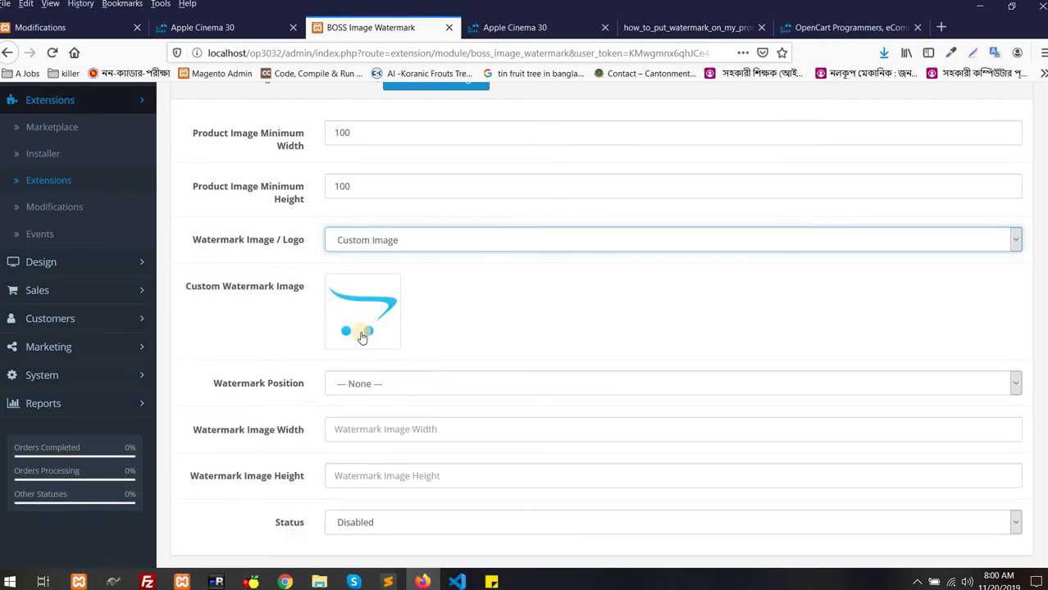
{"action": "left_click", "coordinate": [420, 320]}
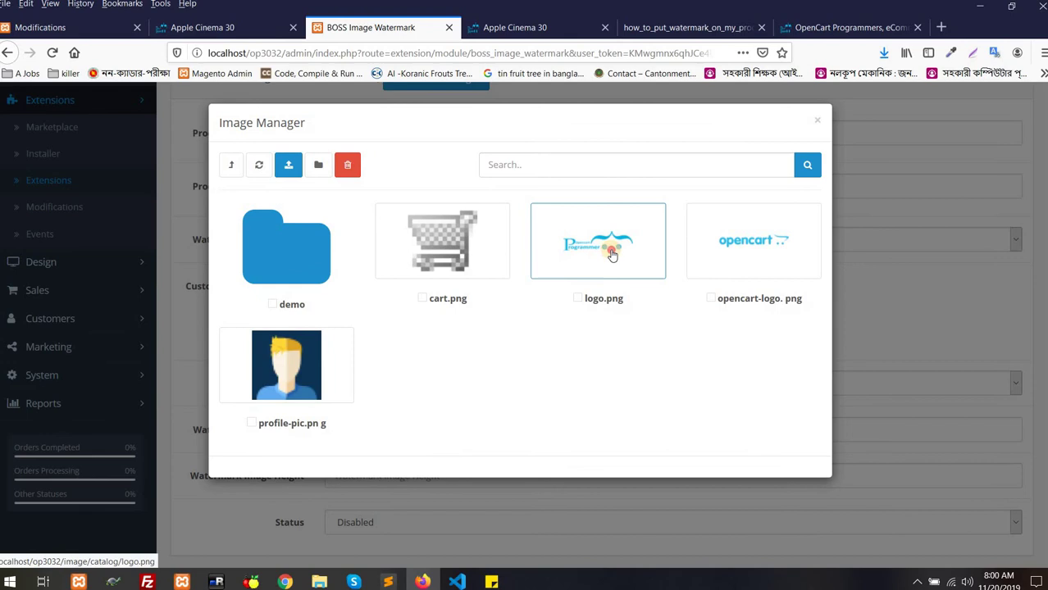
{"action": "scroll", "coordinate": [403, 349], "scroll_direction": "down", "scroll_amount": 2}
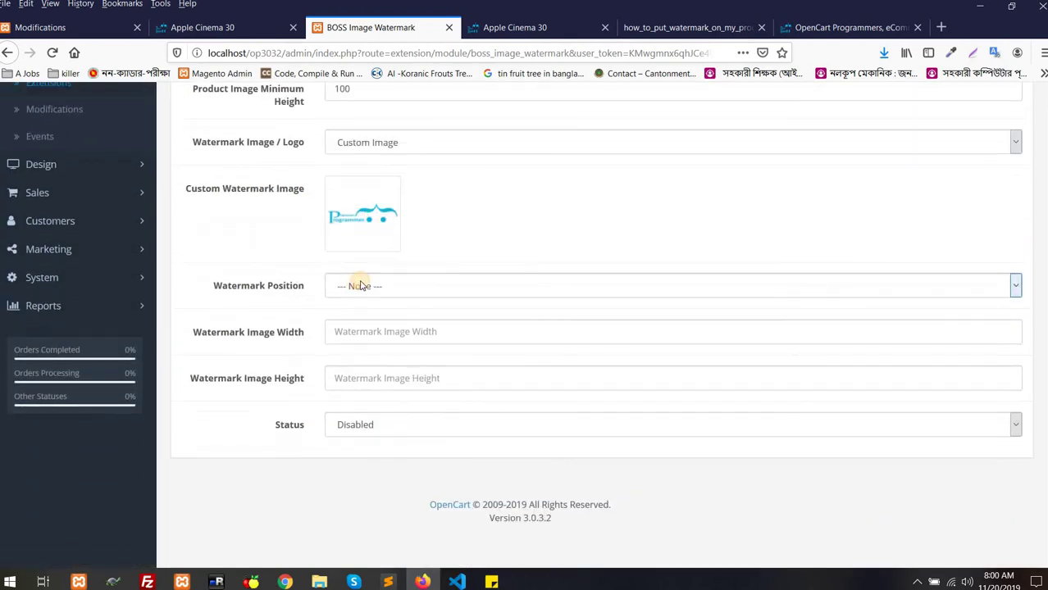
- After checking the reference screenshot, set Watermark Position to Bottom Left
{"action": "left_click", "coordinate": [363, 284]}
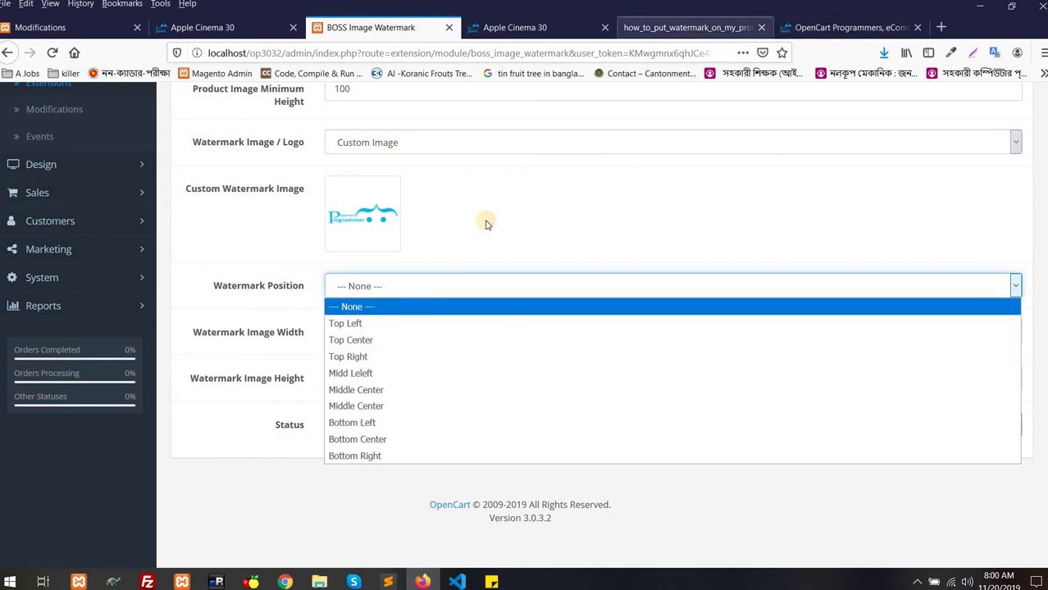
{"action": "key", "text": "ctrl+Tab"}
{"action": "key", "text": "ctrl+Tab"}
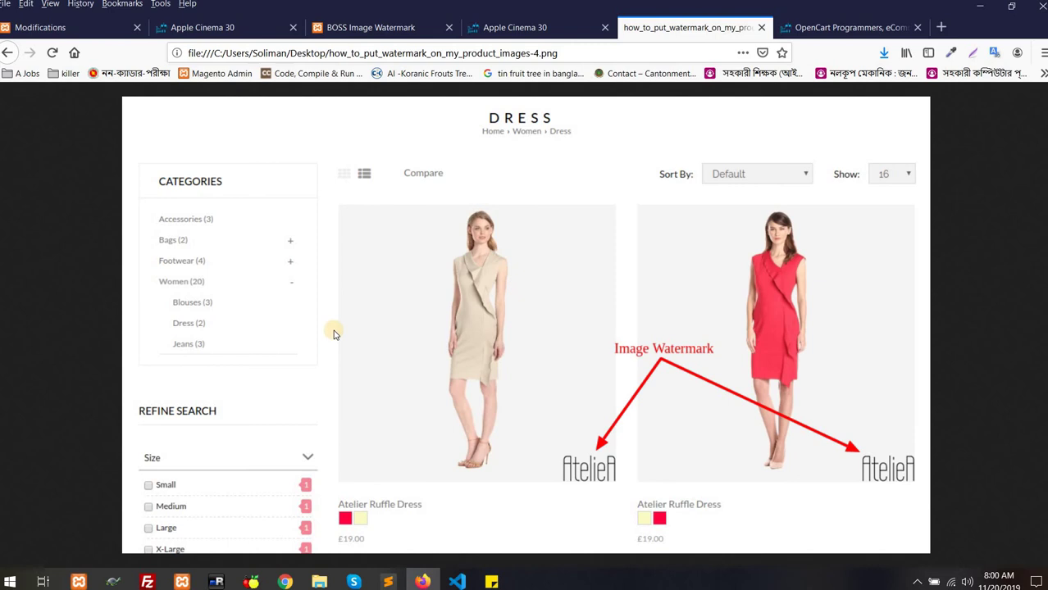
{"action": "left_click", "coordinate": [517, 24]}
{"action": "key", "text": "ctrl+shift+Tab"}
{"action": "left_click", "coordinate": [423, 285]}
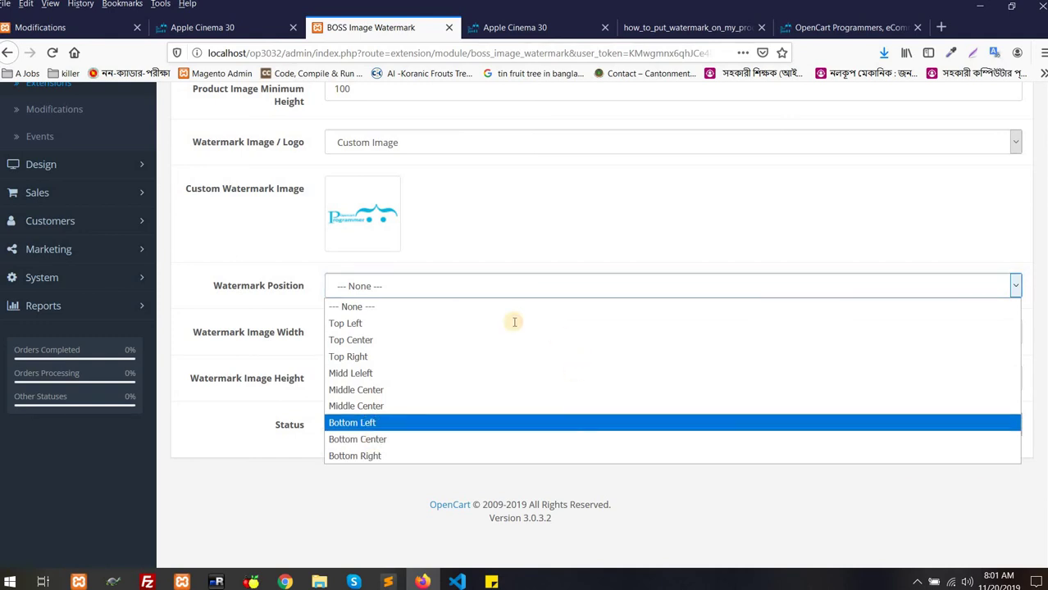
{"action": "left_click", "coordinate": [369, 424]}
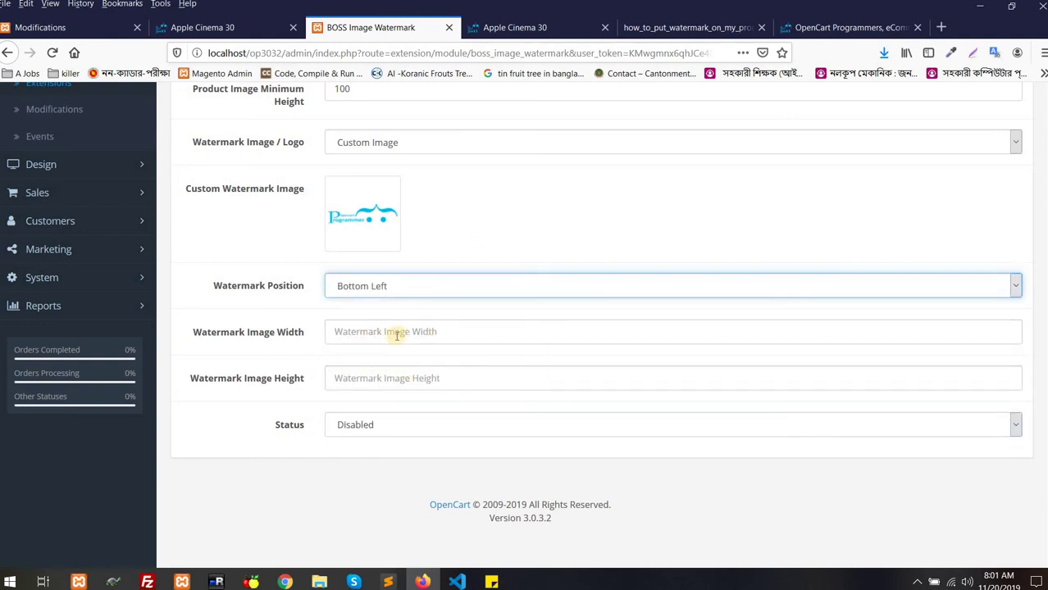
- Set the module Status to Enabled and save the watermark settings
{"action": "left_click", "coordinate": [364, 329]}
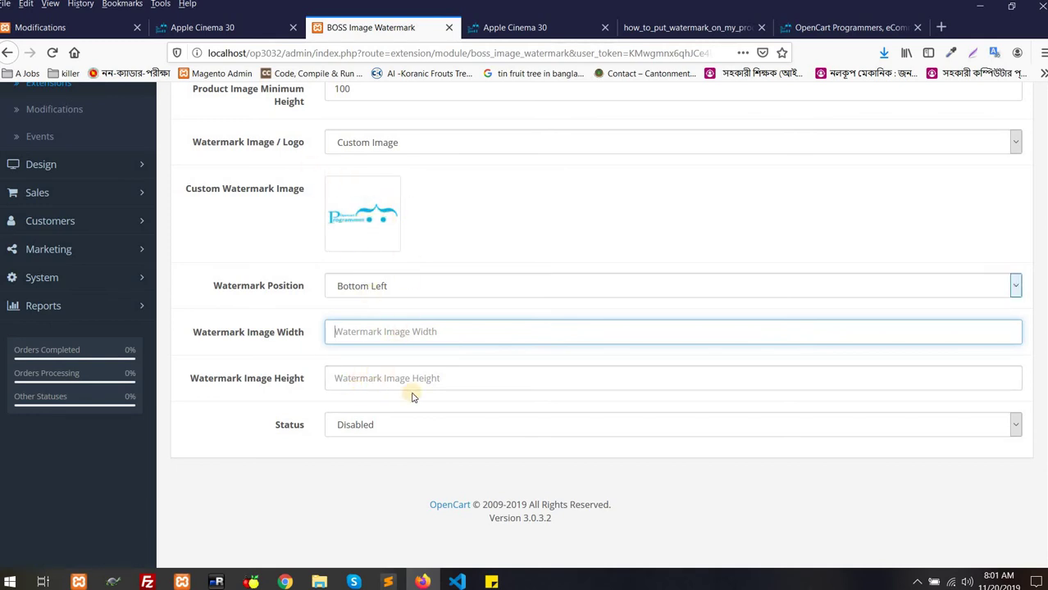
{"action": "left_click", "coordinate": [344, 424]}
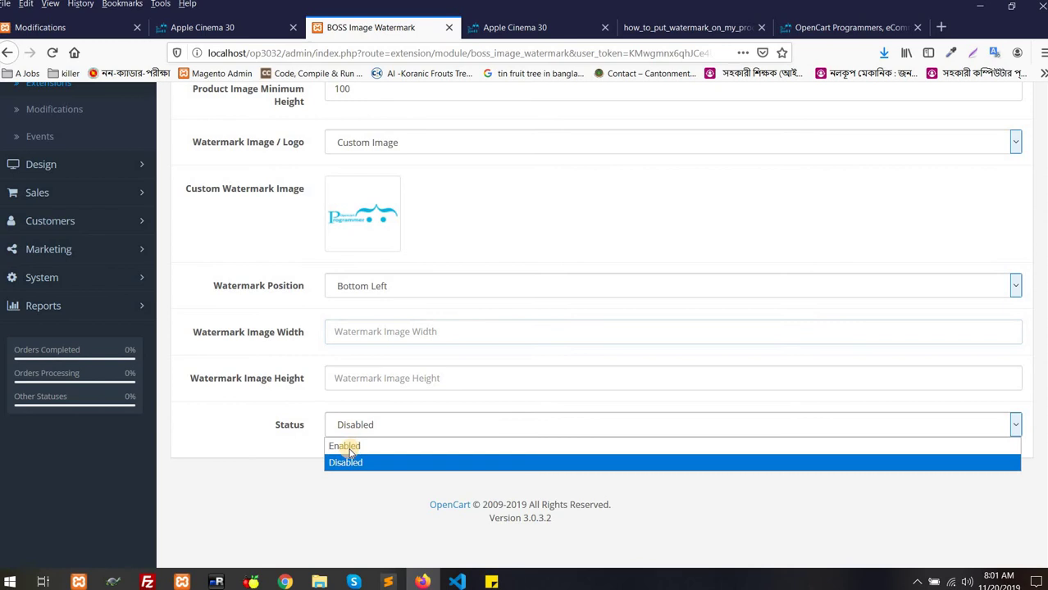
{"action": "left_click", "coordinate": [345, 445]}
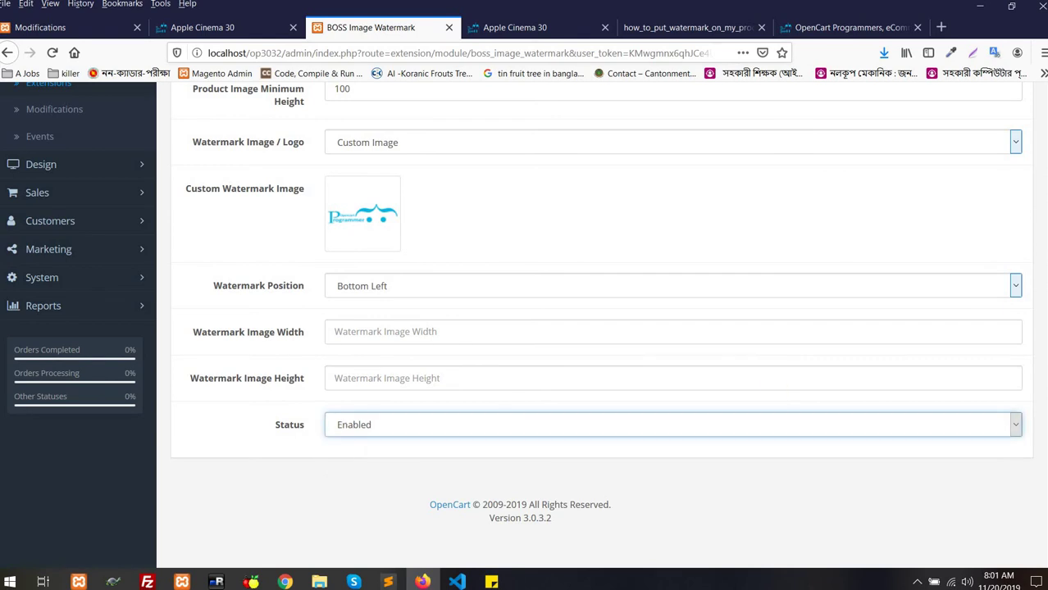
{"action": "scroll", "coordinate": [982, 174], "scroll_direction": "up", "scroll_amount": 3}
{"action": "left_click", "coordinate": [989, 151]}
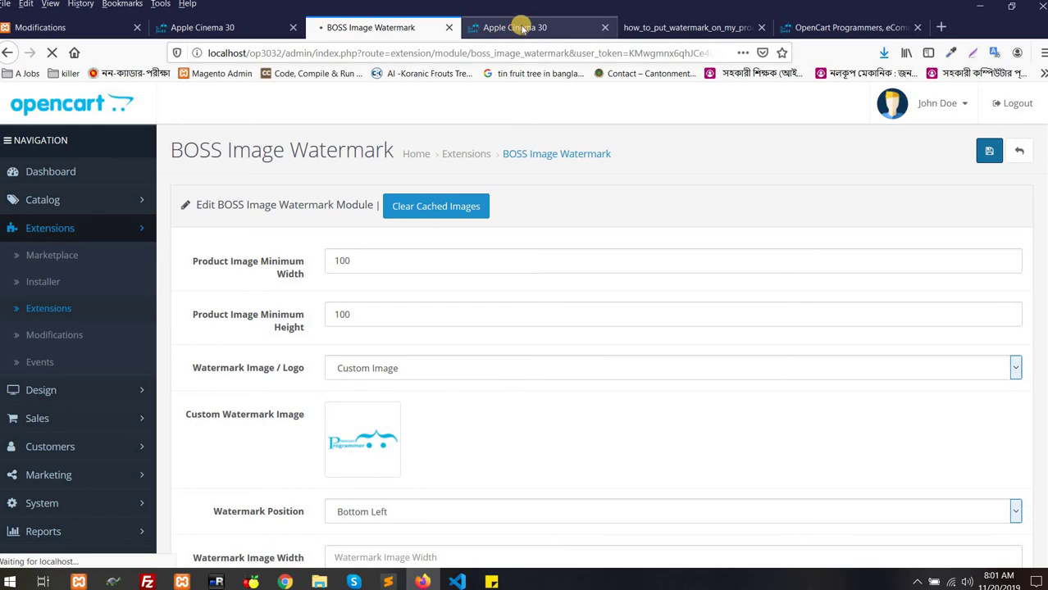
- Reload the Apple Cinema 30 page to see the bottom-left logo watermark
{"action": "key", "text": "ctrl+Tab"}
{"action": "left_click", "coordinate": [366, 54]}
{"action": "key", "text": "Return"}
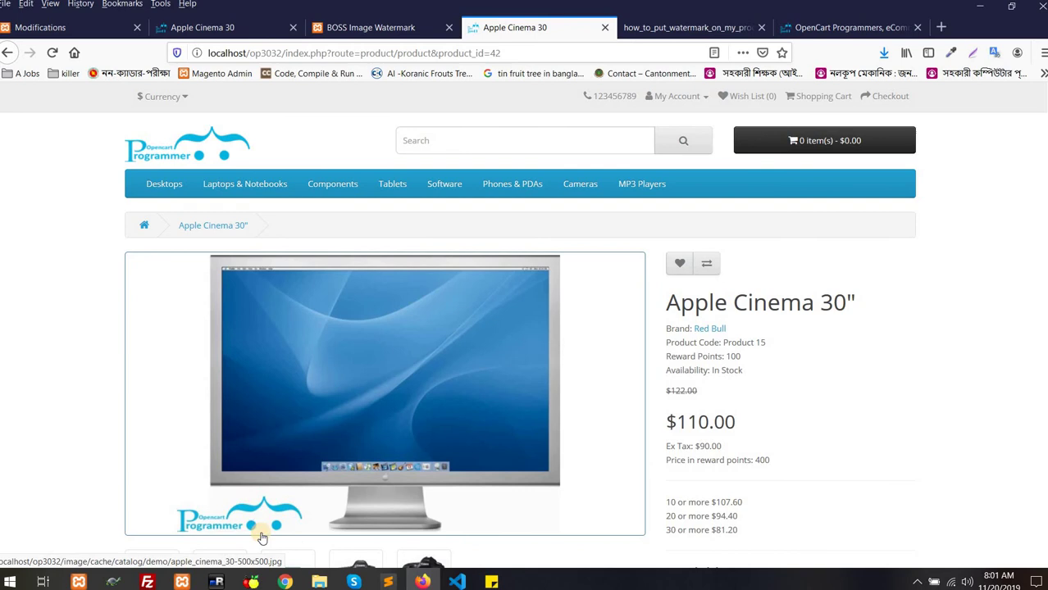
- Set the BOSS Image Watermark module Status to Disabled
{"action": "left_click", "coordinate": [373, 27]}
{"action": "scroll", "coordinate": [369, 460], "scroll_direction": "down", "scroll_amount": 3}
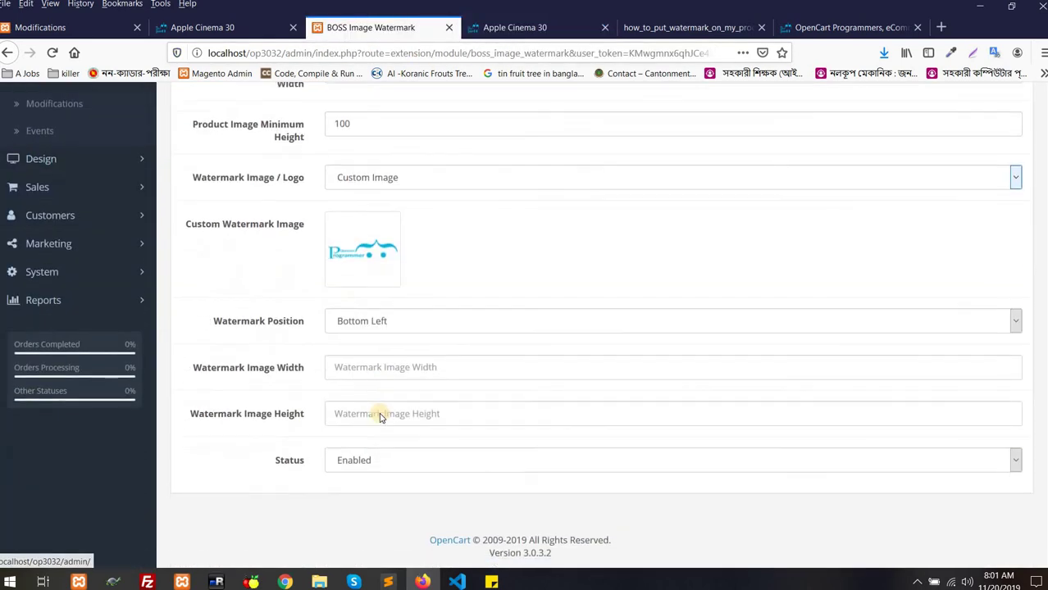
{"action": "left_click", "coordinate": [356, 428]}
{"action": "left_click", "coordinate": [343, 458]}
{"action": "scroll", "coordinate": [995, 156], "scroll_direction": "up", "scroll_amount": 3}
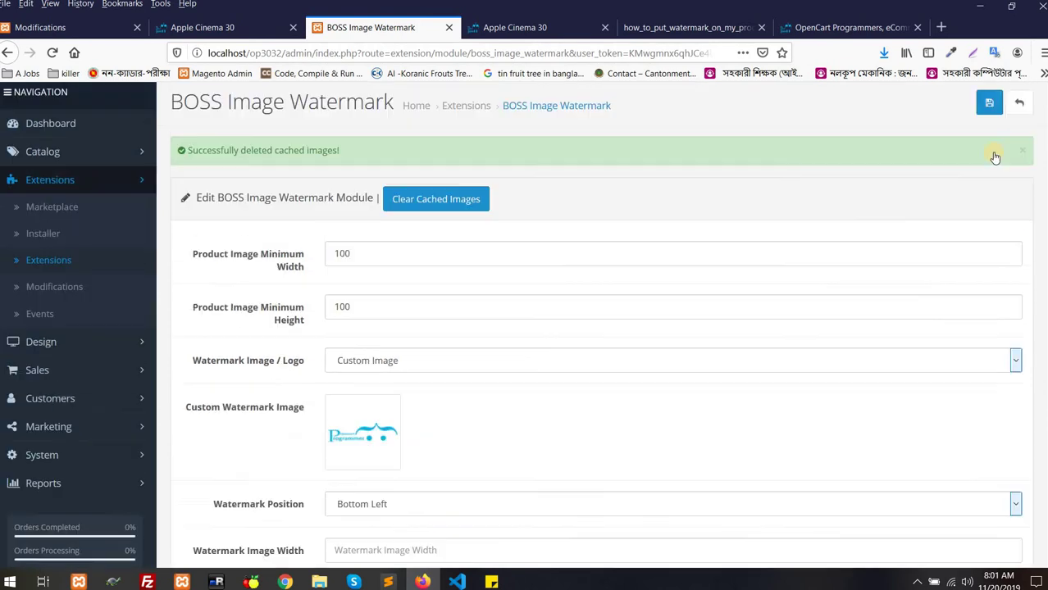
- Reload the Apple Cinema 30 product page to check the watermark again
{"action": "left_click", "coordinate": [515, 28]}
{"action": "left_click", "coordinate": [442, 53]}
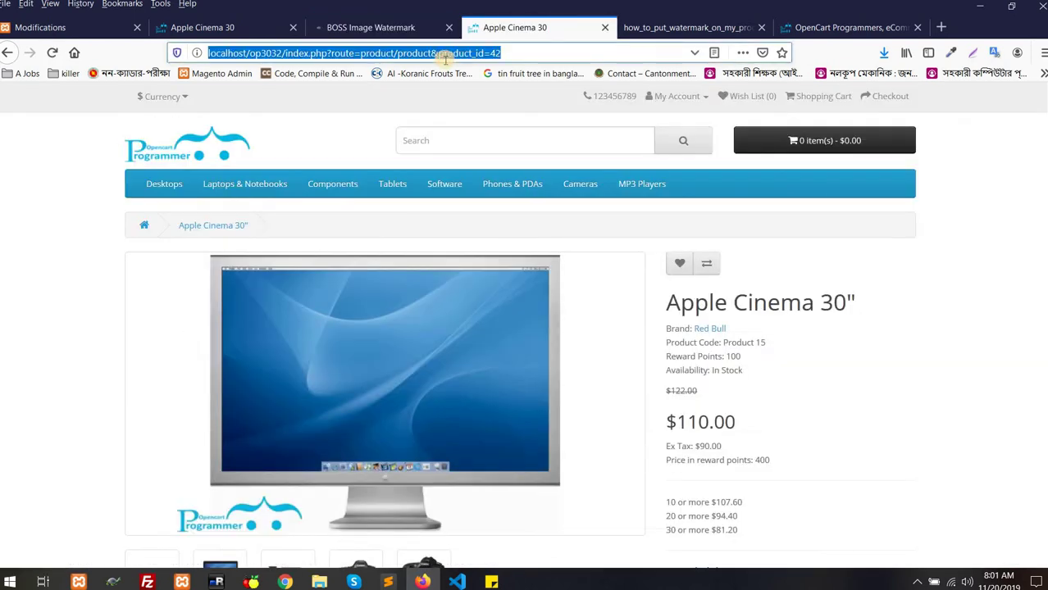
{"action": "key", "text": "Return"}
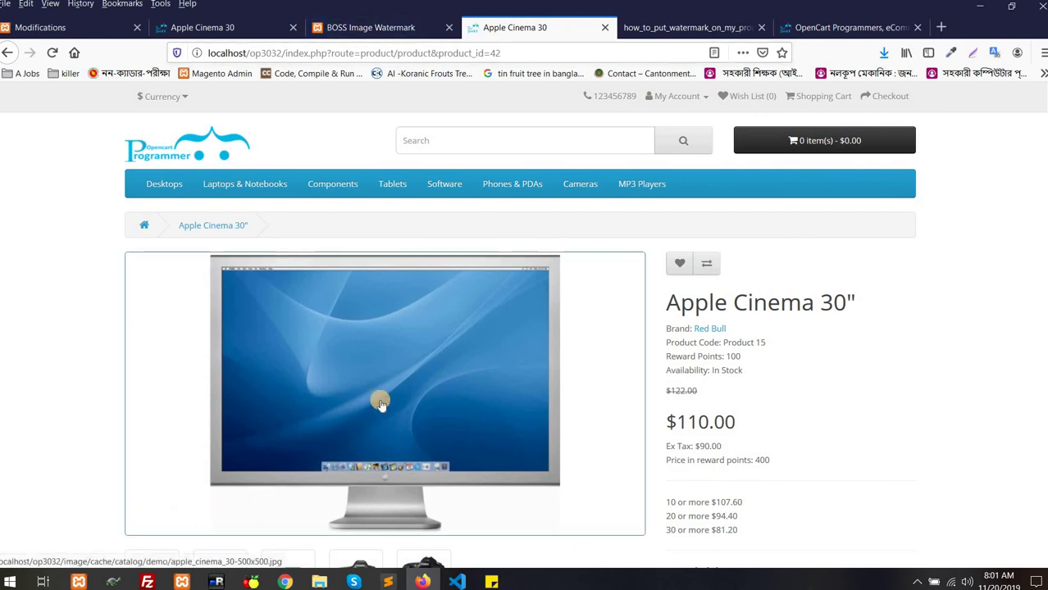
- Set the watermark module Status back to Enabled
{"action": "left_click", "coordinate": [340, 27]}
{"action": "scroll", "coordinate": [470, 506], "scroll_direction": "down", "scroll_amount": 4}
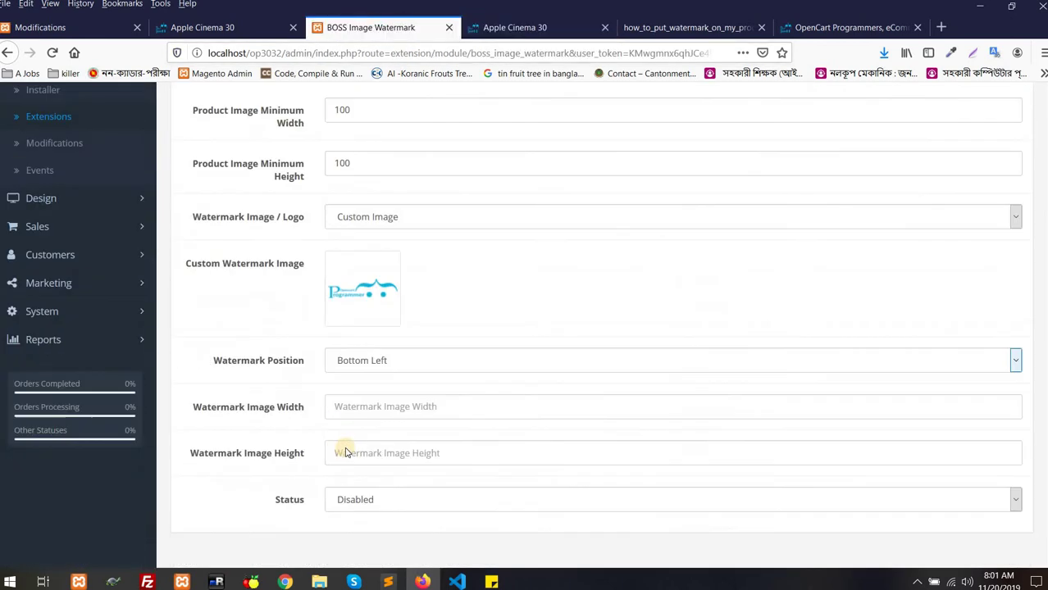
{"action": "left_click", "coordinate": [347, 426]}
{"action": "left_click", "coordinate": [361, 444]}
{"action": "scroll", "coordinate": [379, 437], "scroll_direction": "up", "scroll_amount": 3}
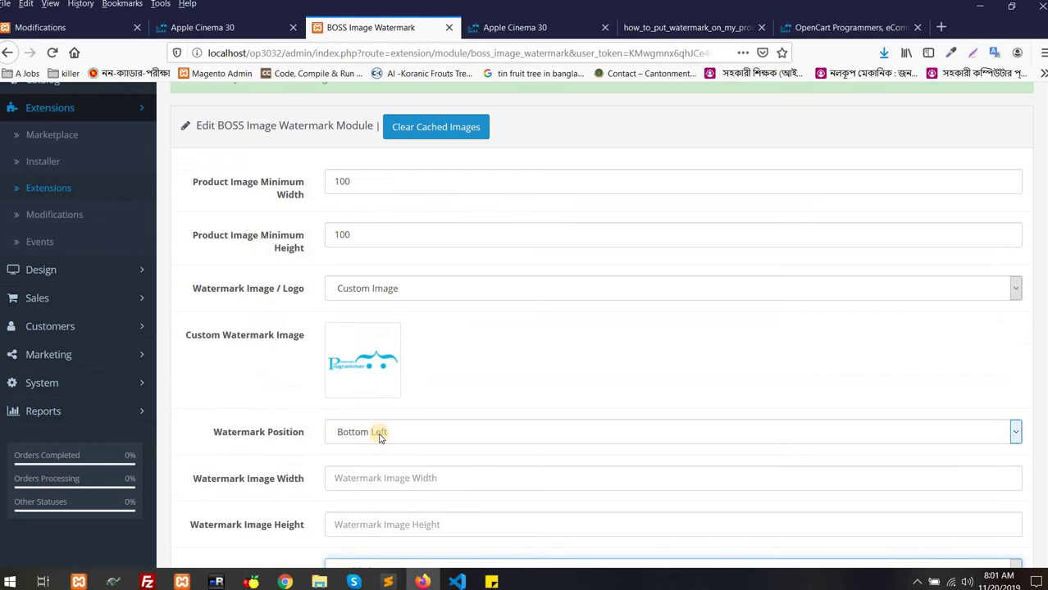
- Change Watermark Position to Bottom Right and save the settings
{"action": "left_click", "coordinate": [386, 431]}
{"action": "left_click", "coordinate": [365, 408]}
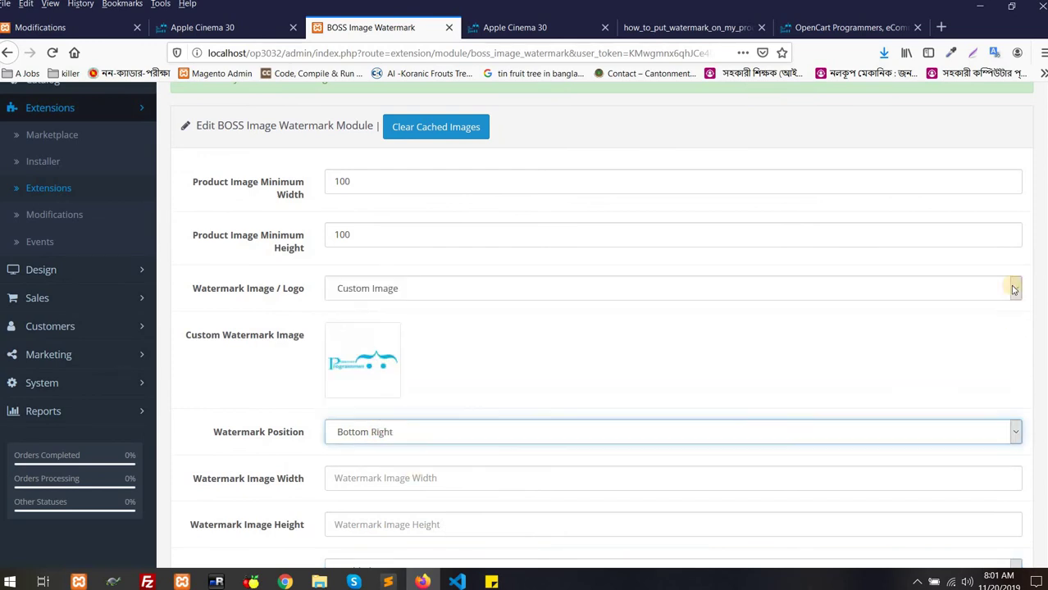
{"action": "scroll", "coordinate": [1009, 283], "scroll_direction": "up", "scroll_amount": 3}
{"action": "scroll", "coordinate": [978, 136], "scroll_direction": "down", "scroll_amount": 2}
{"action": "scroll", "coordinate": [977, 136], "scroll_direction": "up", "scroll_amount": 2}
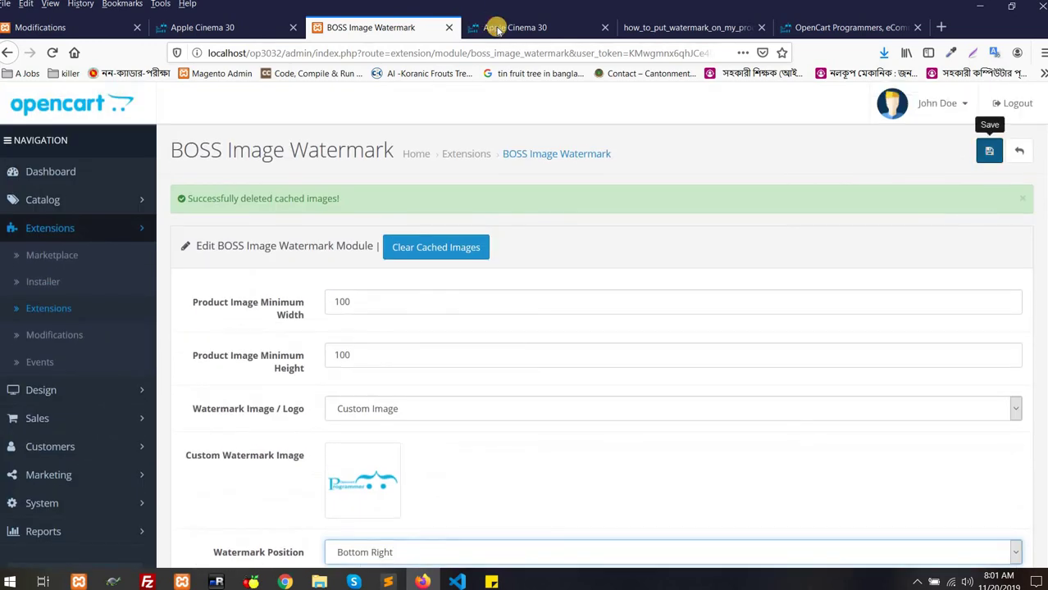
{"action": "left_click", "coordinate": [989, 151]}
- Reload the Apple Cinema 30 page to confirm the bottom-right logo, then return to settings
{"action": "key", "text": "ctrl+Tab"}
{"action": "left_click", "coordinate": [516, 52]}
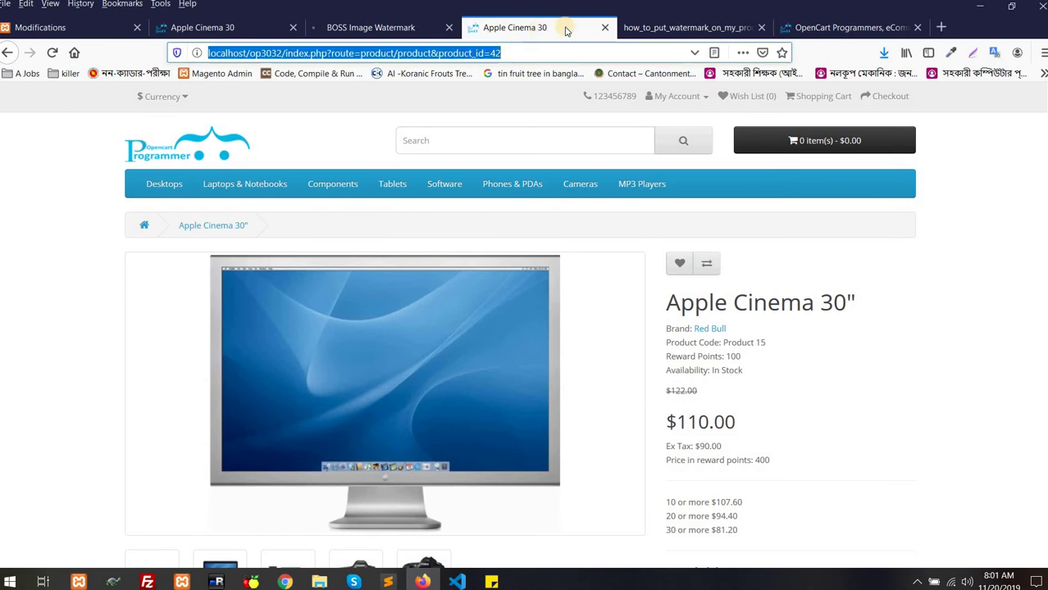
{"action": "key", "text": "Return"}
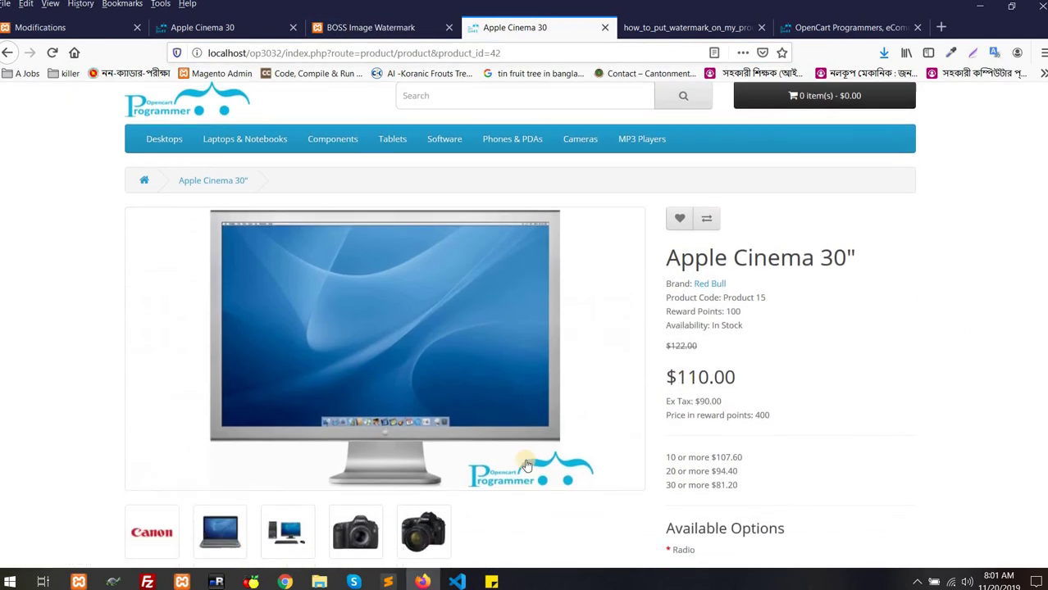
{"action": "scroll", "coordinate": [574, 455], "scroll_direction": "down", "scroll_amount": 2}
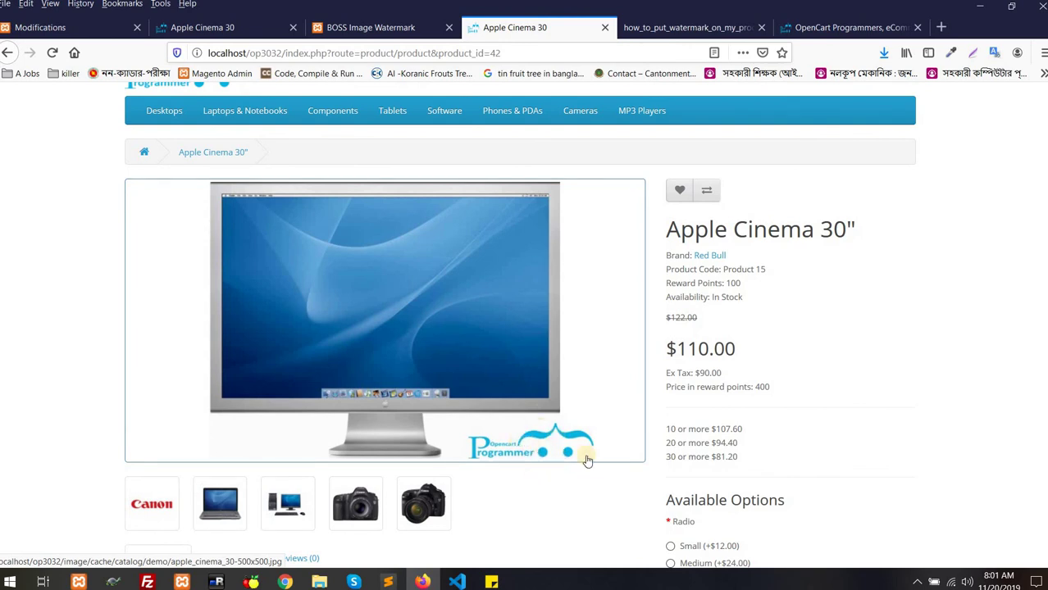
{"action": "left_click", "coordinate": [367, 27]}
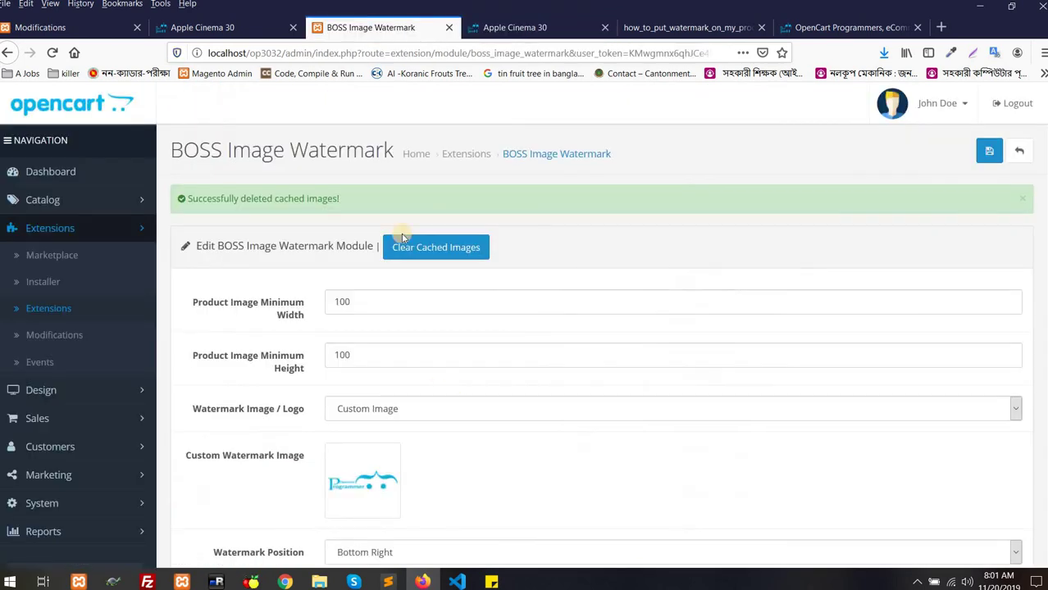
- Set Watermark Image / Logo to 'Take Manufacturer Logo Automatically'
{"action": "scroll", "coordinate": [402, 237], "scroll_direction": "down", "scroll_amount": 5}
{"action": "left_click", "coordinate": [393, 141]}
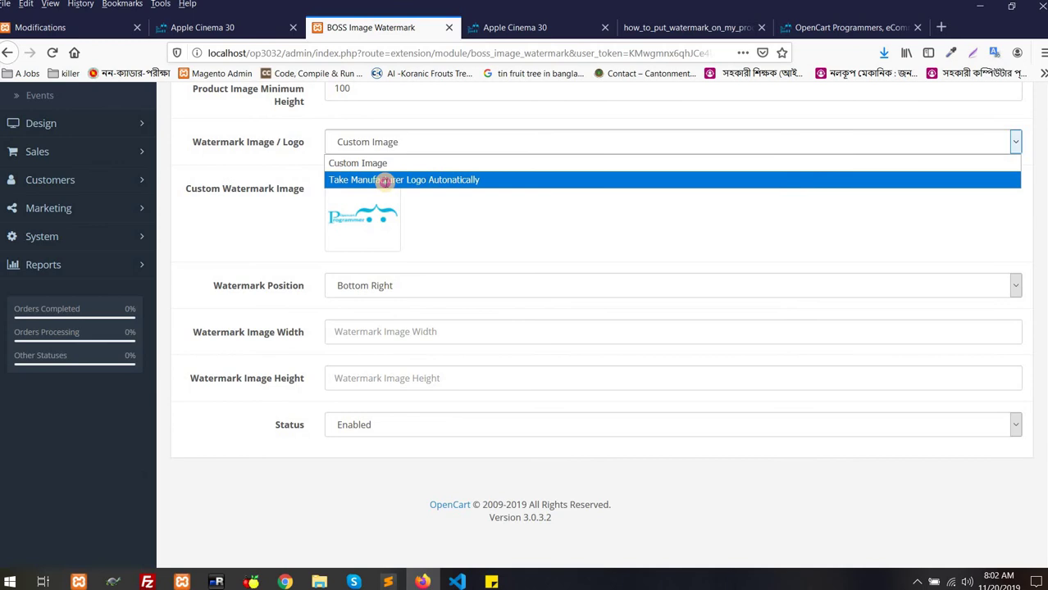
{"action": "left_click", "coordinate": [385, 181]}
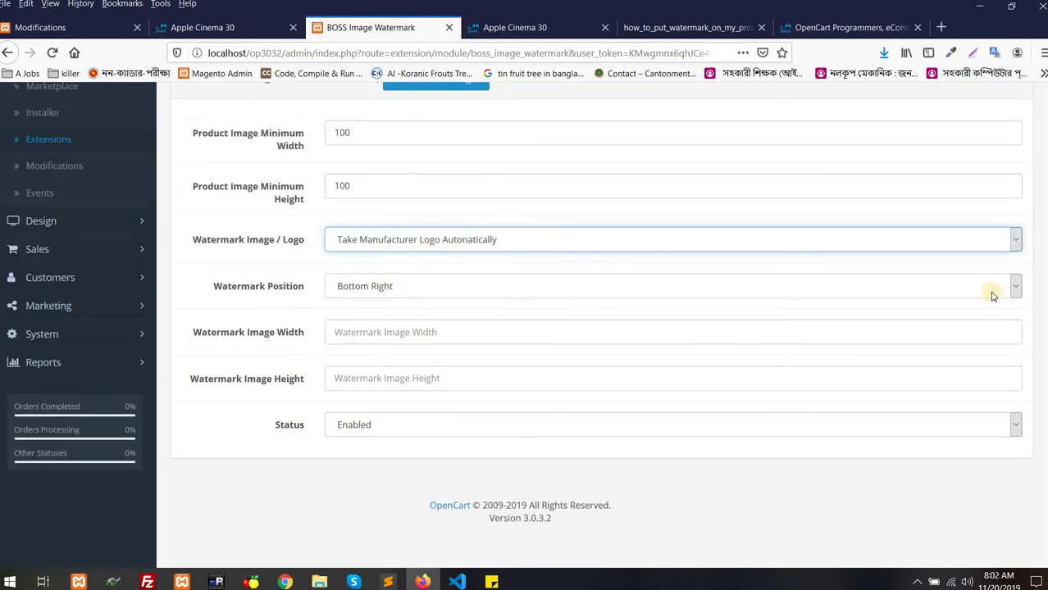
{"action": "scroll", "coordinate": [992, 296], "scroll_direction": "up", "scroll_amount": 3}
- Open Catalog > Manufacturers in a new tab and view the Red Bull manufacturer's logo
{"action": "left_click", "coordinate": [98, 202]}
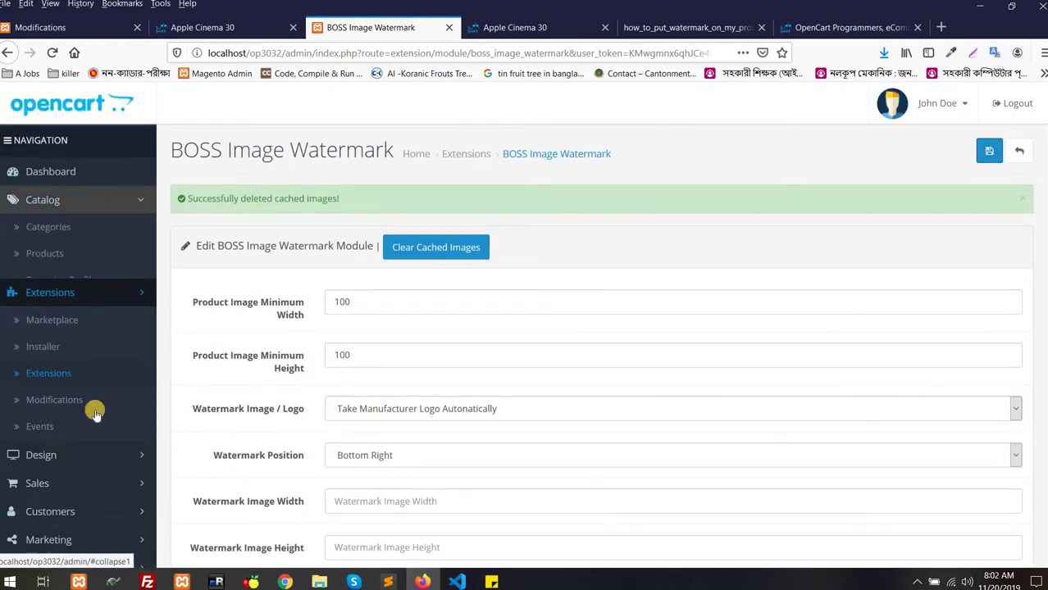
{"action": "right_click", "coordinate": [122, 387]}
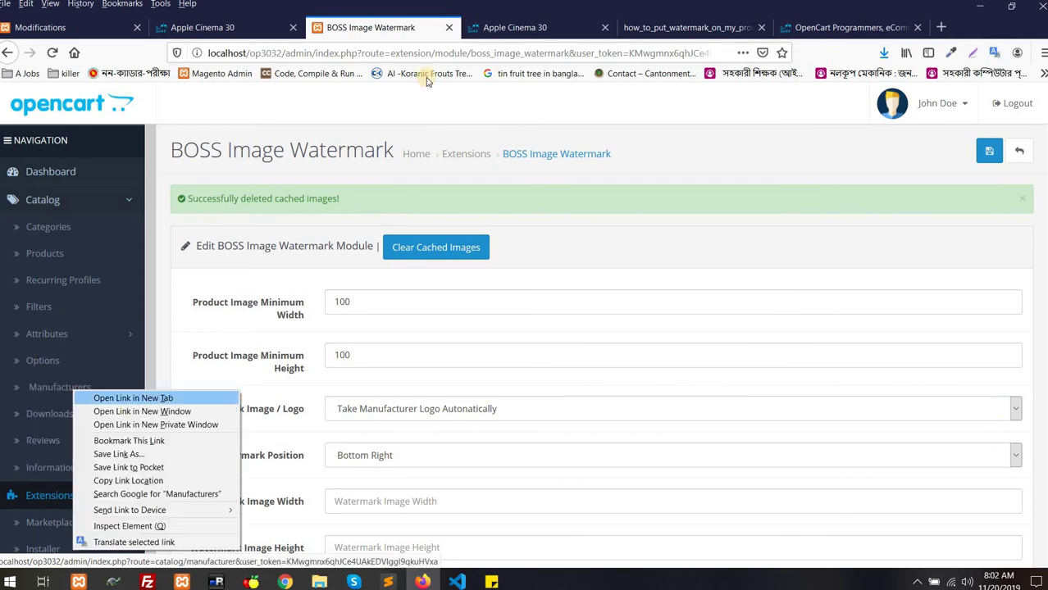
{"action": "left_click", "coordinate": [129, 397]}
{"action": "key", "text": "ctrl+Tab"}
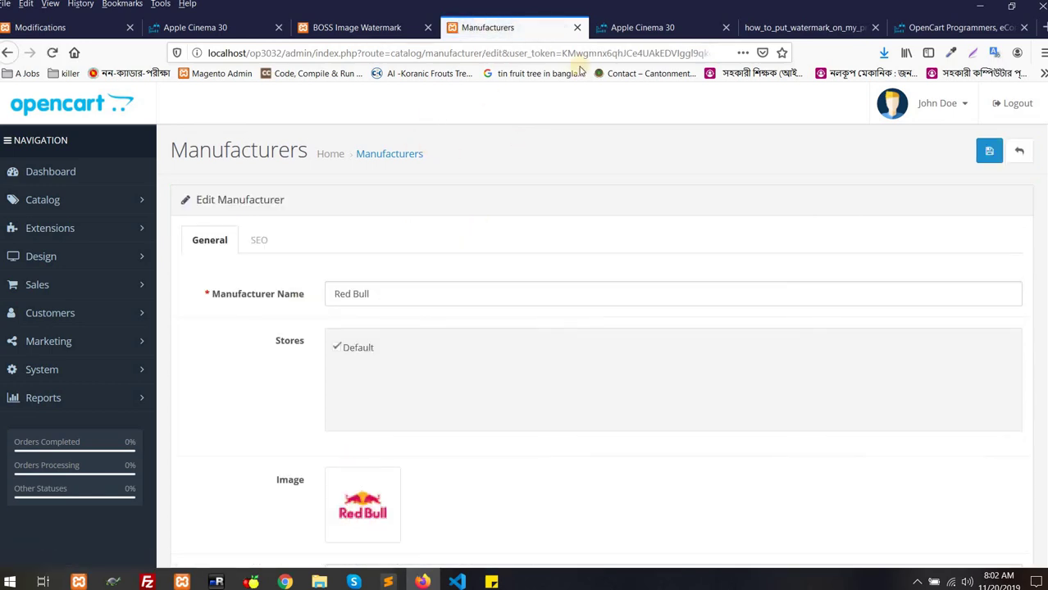
- Reload the Apple Cinema 30 page before saving to see the current watermark
{"action": "left_click", "coordinate": [365, 27]}
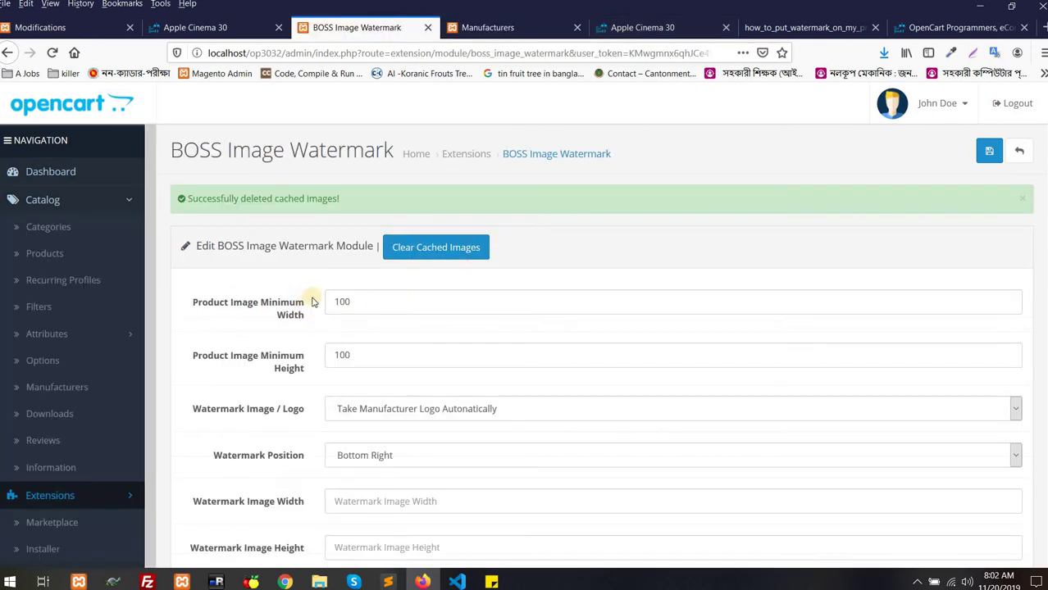
{"action": "scroll", "coordinate": [364, 353], "scroll_direction": "down", "scroll_amount": 2}
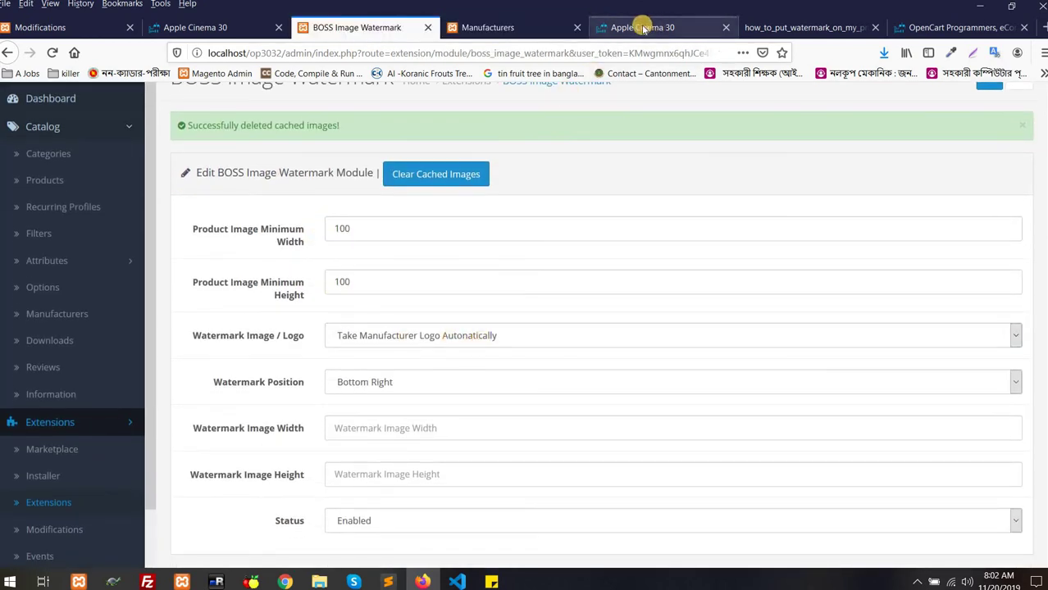
{"action": "scroll", "coordinate": [971, 122], "scroll_direction": "down", "scroll_amount": 2}
{"action": "scroll", "coordinate": [971, 122], "scroll_direction": "up", "scroll_amount": 4}
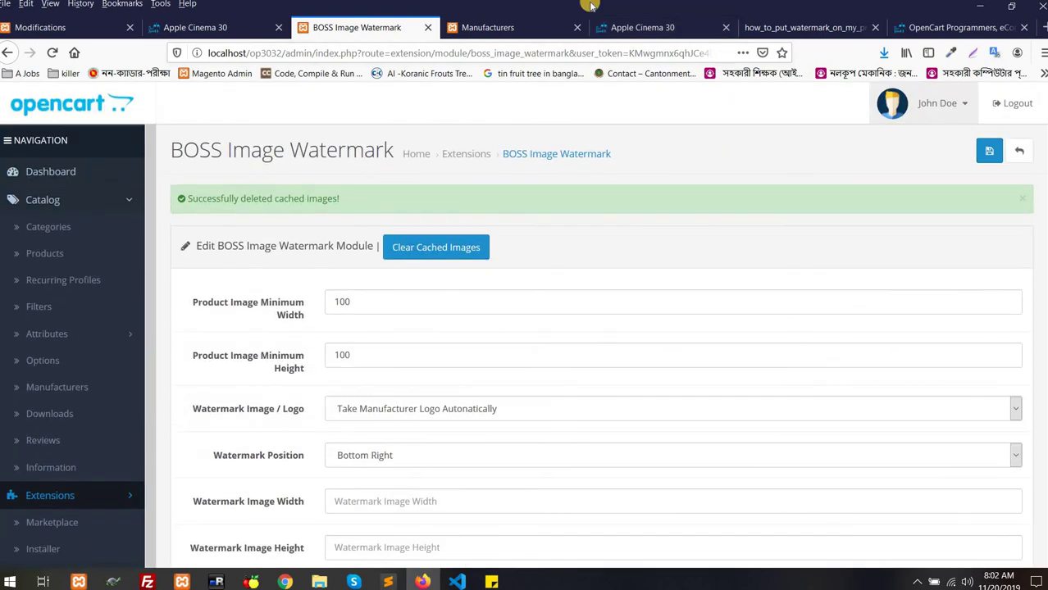
{"action": "left_click", "coordinate": [638, 22]}
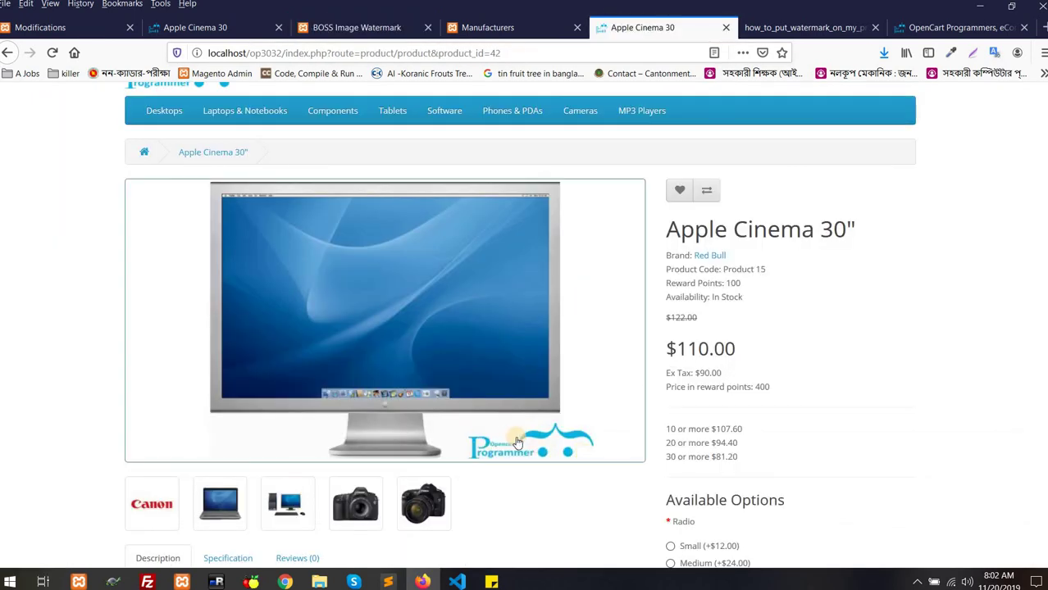
{"action": "key", "text": "F5"}
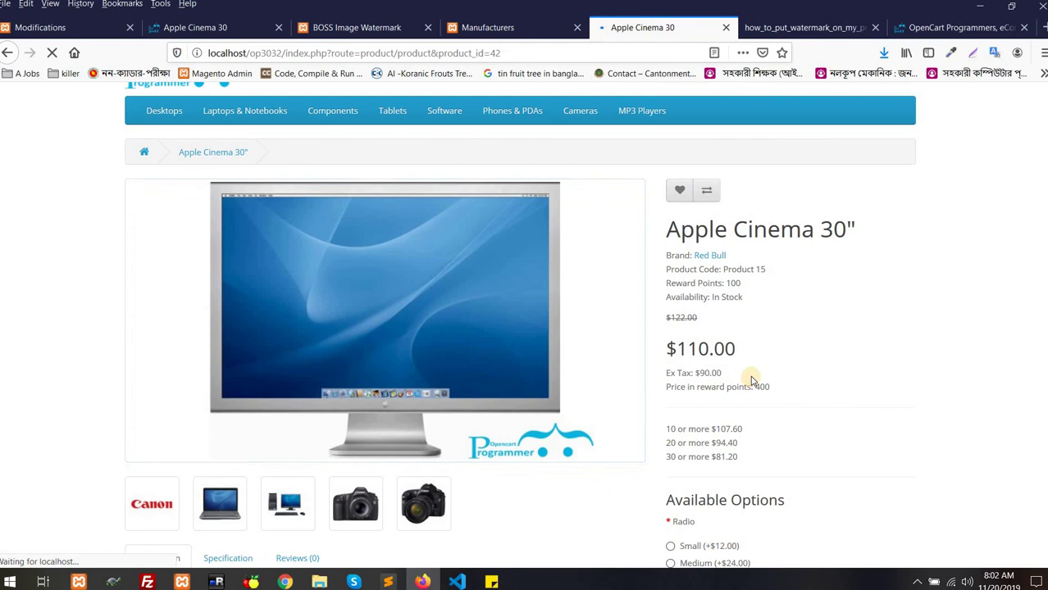
- Save the manufacturer-logo setting and reload Apple Cinema 30 to see the Red Bull watermark
{"action": "left_click", "coordinate": [385, 25]}
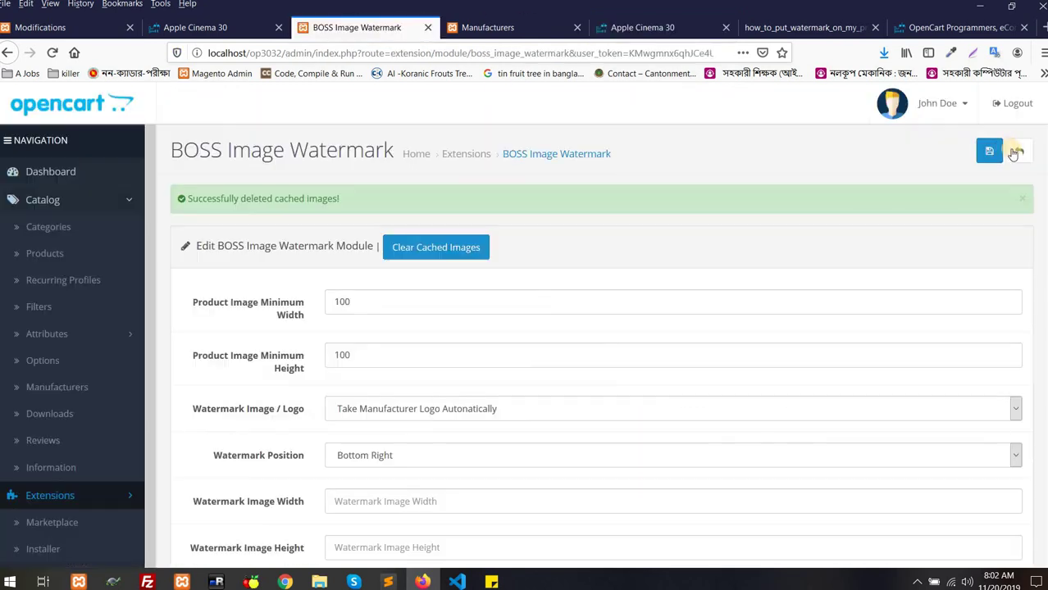
{"action": "left_click", "coordinate": [991, 152]}
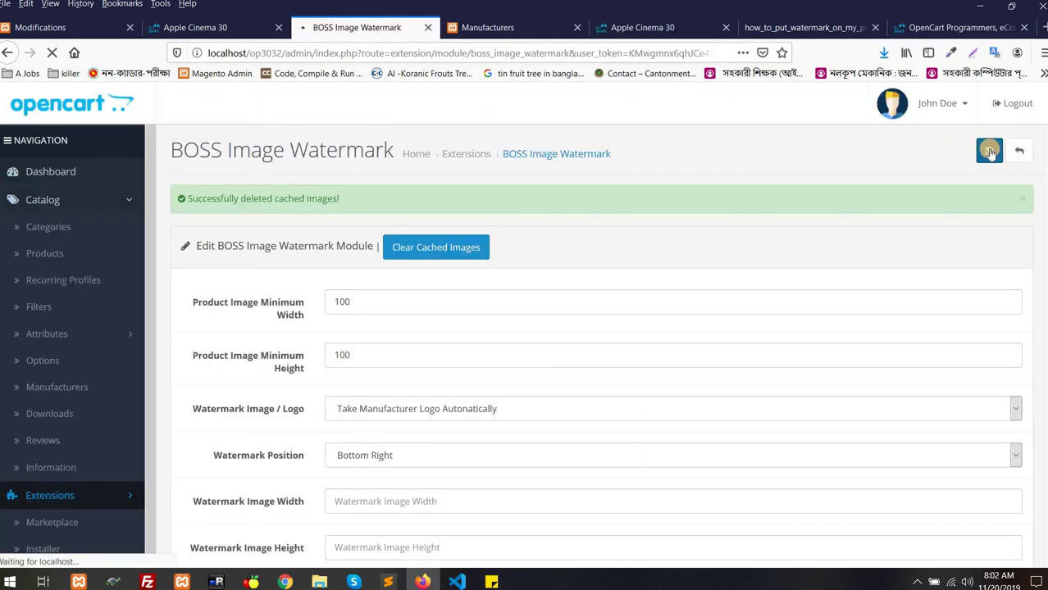
{"action": "left_click", "coordinate": [657, 24]}
{"action": "key", "text": "F5"}
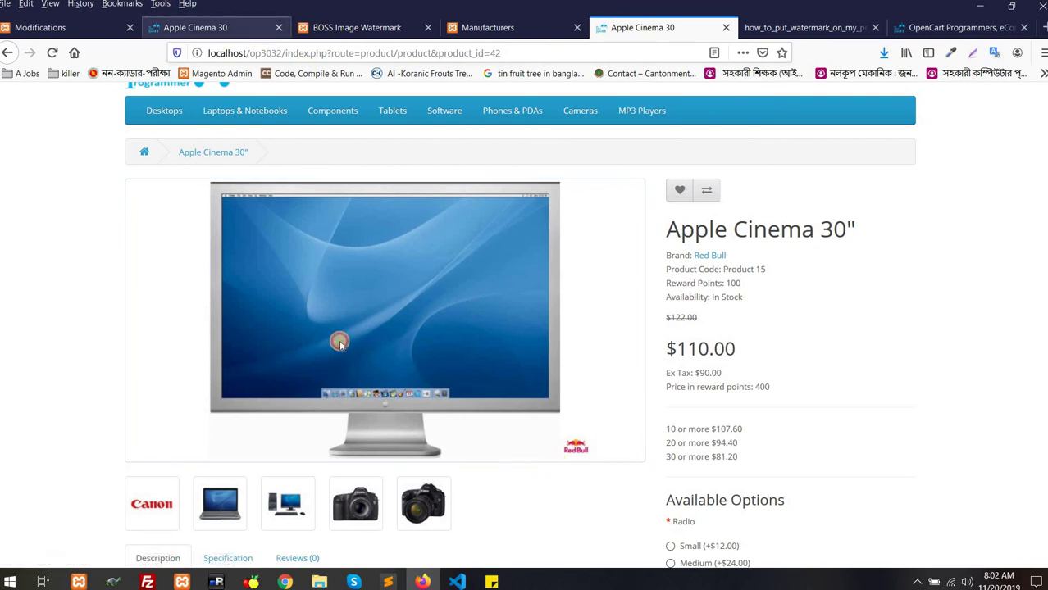
- Change the watermark position to Top Center and save the module settings
{"action": "left_click", "coordinate": [356, 27]}
{"action": "scroll", "coordinate": [372, 445], "scroll_direction": "down", "scroll_amount": 3}
{"action": "left_click", "coordinate": [391, 408]}
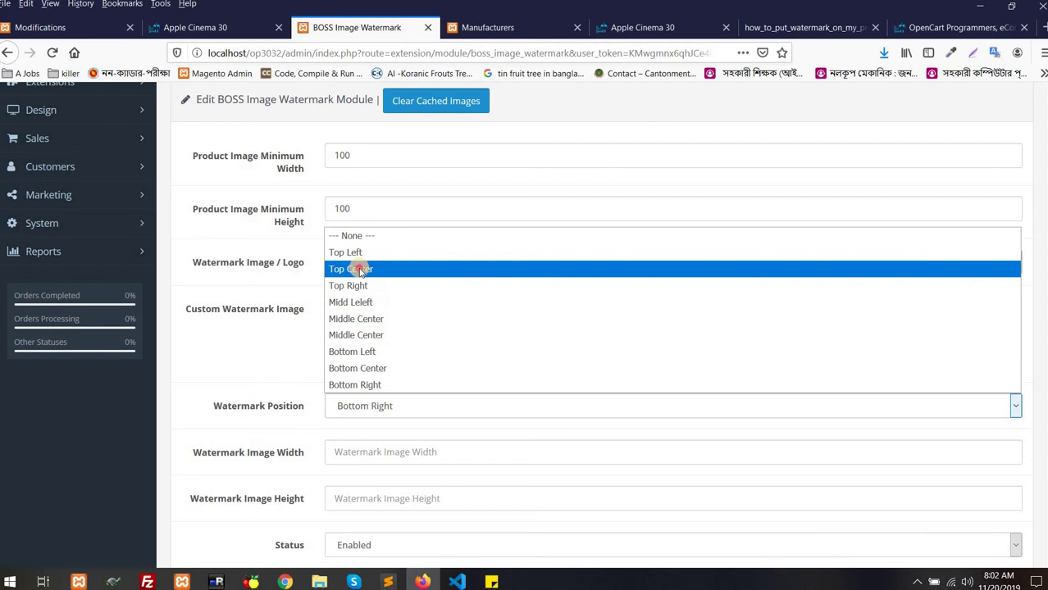
{"action": "key", "text": "Return"}
{"action": "scroll", "coordinate": [989, 173], "scroll_direction": "up", "scroll_amount": 3}
{"action": "scroll", "coordinate": [988, 164], "scroll_direction": "down", "scroll_amount": 1}
{"action": "scroll", "coordinate": [988, 160], "scroll_direction": "up", "scroll_amount": 1}
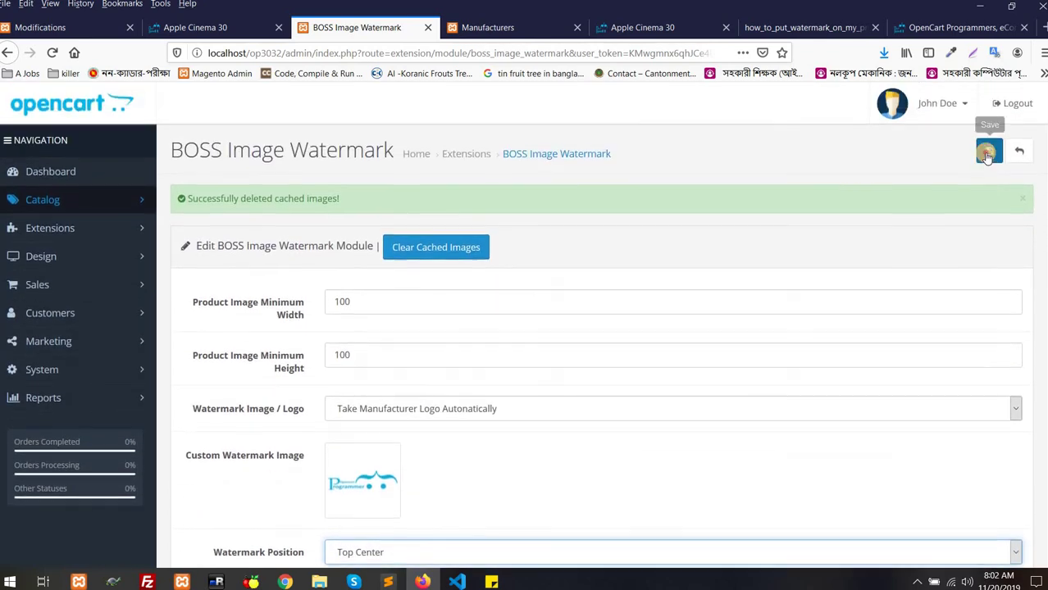
{"action": "left_click", "coordinate": [989, 151]}
- Reload the Apple Cinema 30 product page to confirm the Red Bull logo now sits at top center
{"action": "left_click", "coordinate": [643, 27]}
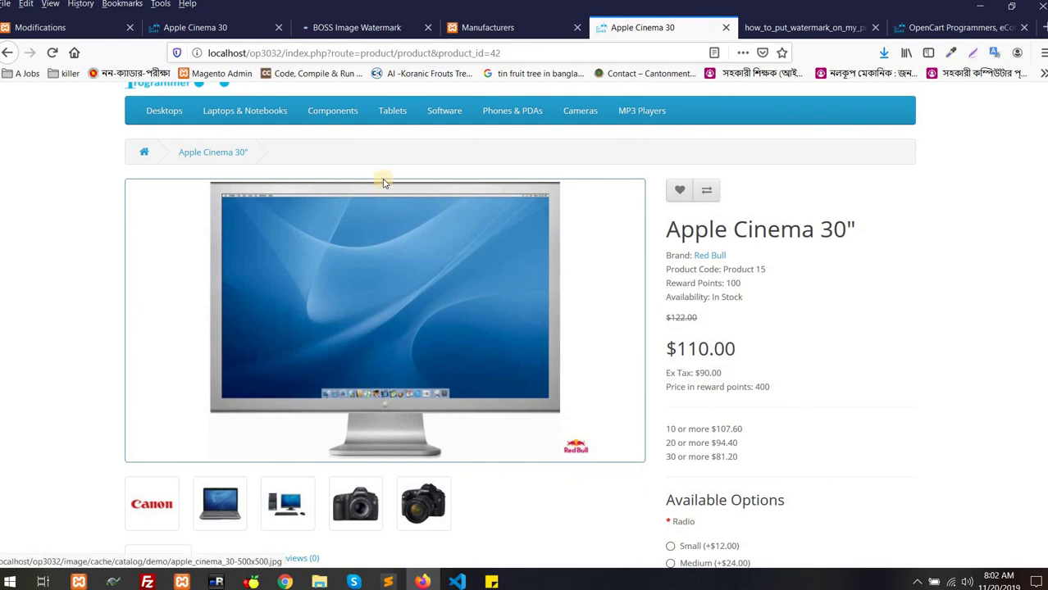
{"action": "key", "text": "F5"}
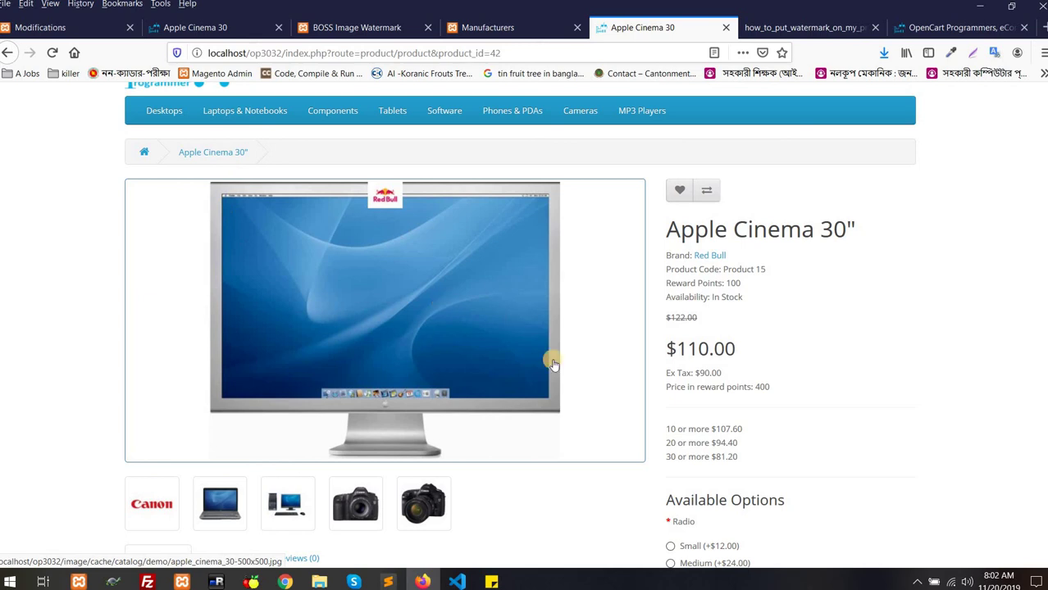
{"action": "scroll", "coordinate": [825, 291], "scroll_direction": "down", "scroll_amount": 4}
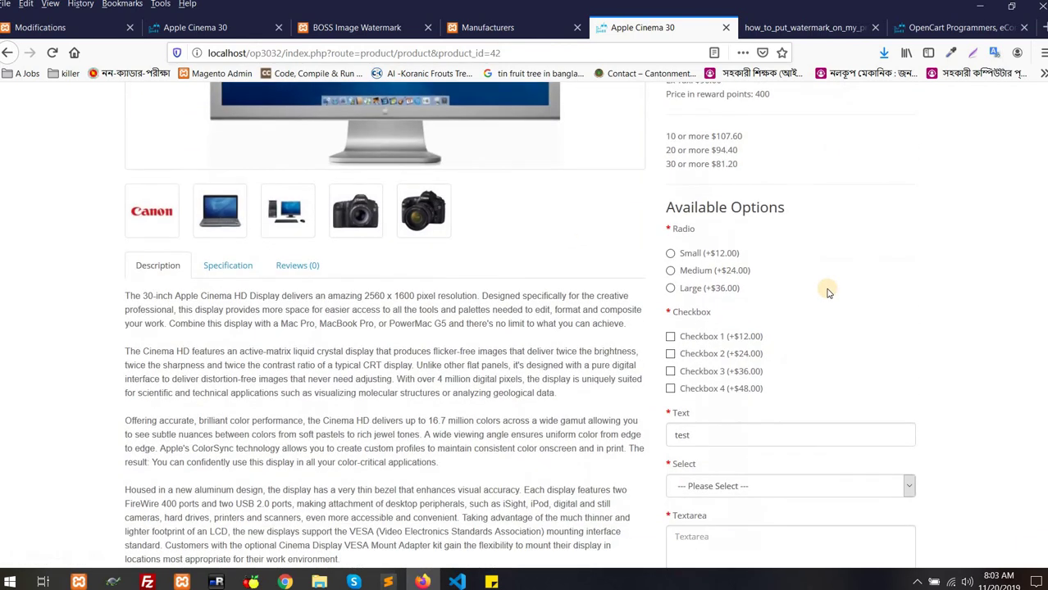
{"action": "scroll", "coordinate": [738, 328], "scroll_direction": "up", "scroll_amount": 5}
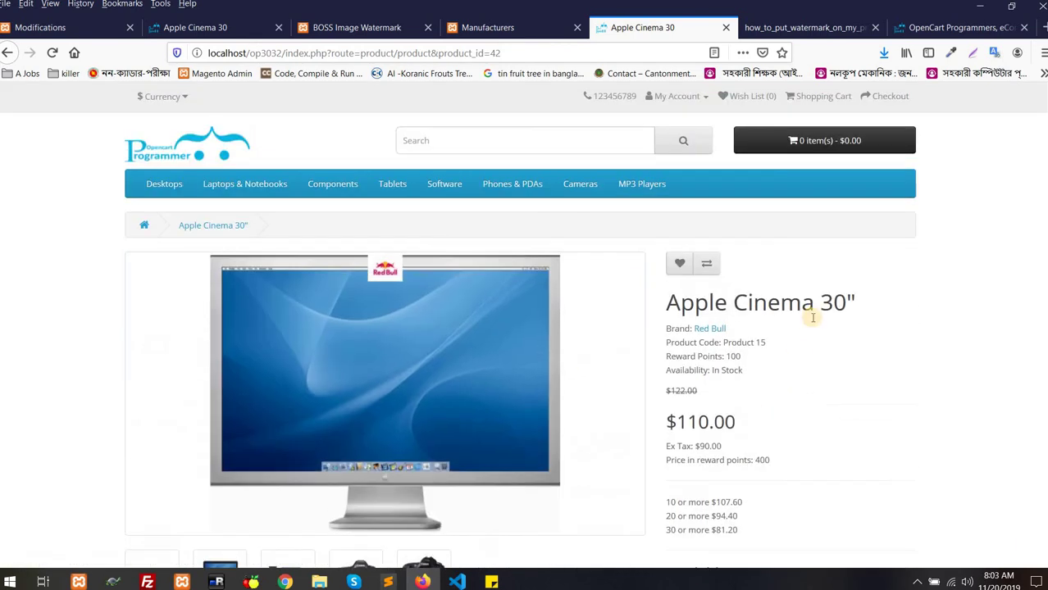
{"action": "scroll", "coordinate": [521, 324], "scroll_direction": "down", "scroll_amount": 3}
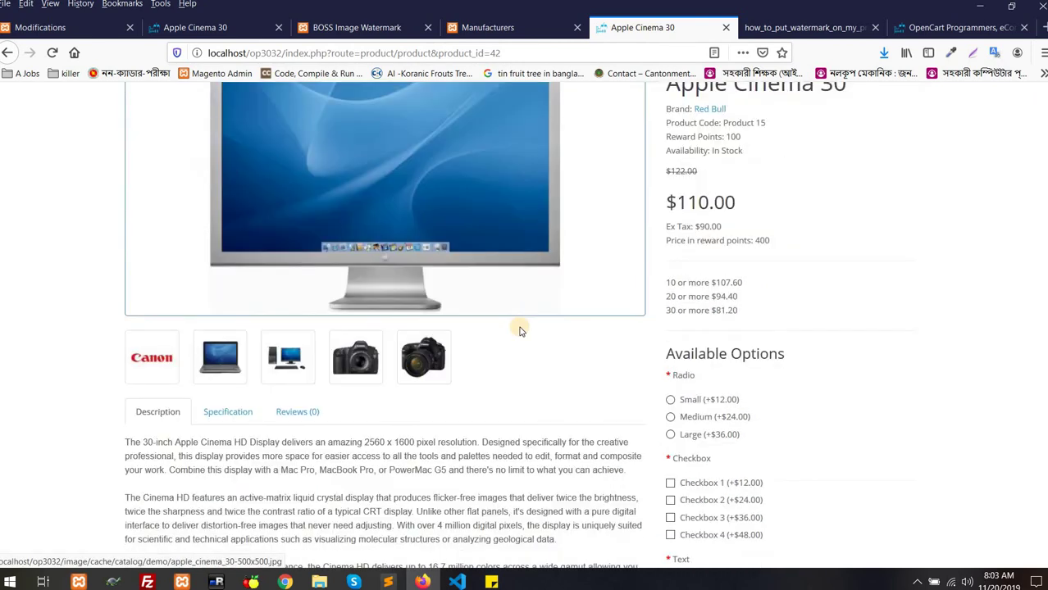
{"action": "key", "text": "F5"}
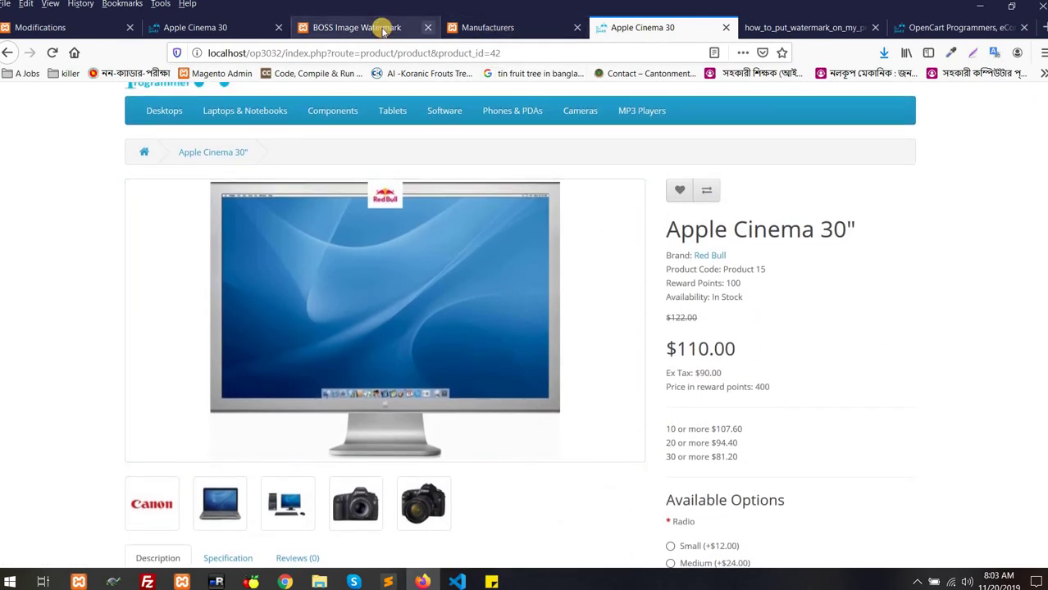
{"action": "key", "text": "ctrl+Page_Up"}
{"action": "key", "text": "ctrl+Page_Up"}
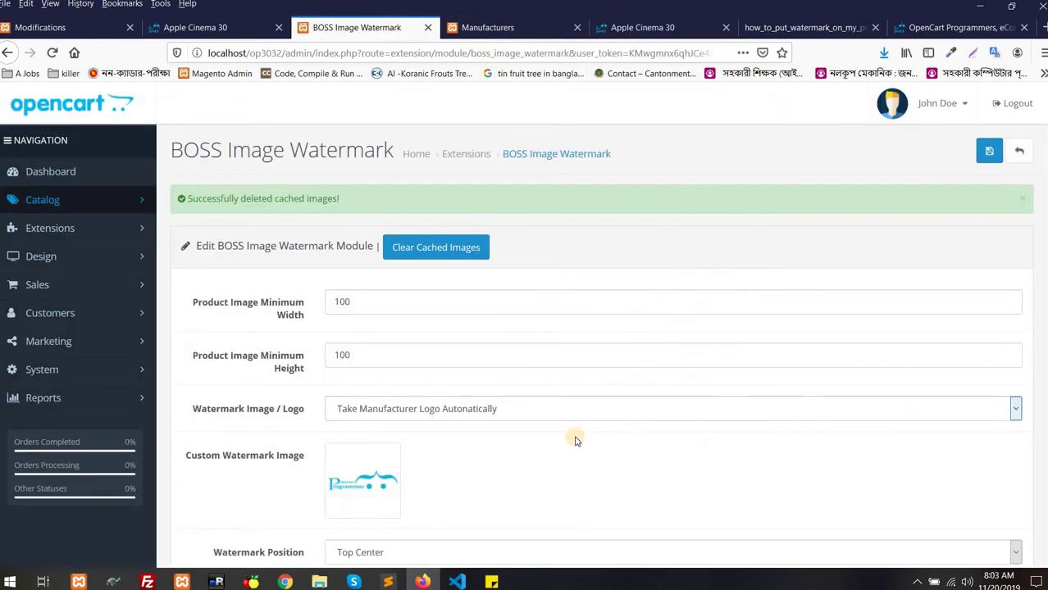